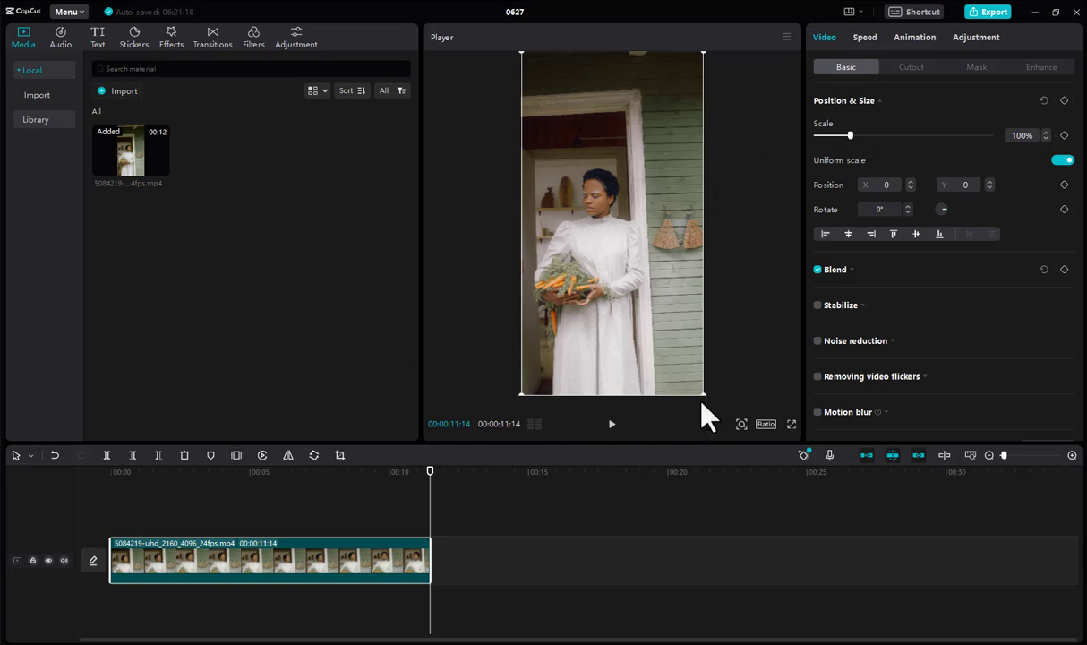
# Step: Scale the selected clip to 166% and reposition it horizontally to X 570
pyautogui.moveTo(702, 403)
pyautogui.mouseDown()
pyautogui.moveTo(721, 414)
pyautogui.moveTo(697, 385)
pyautogui.mouseUp()
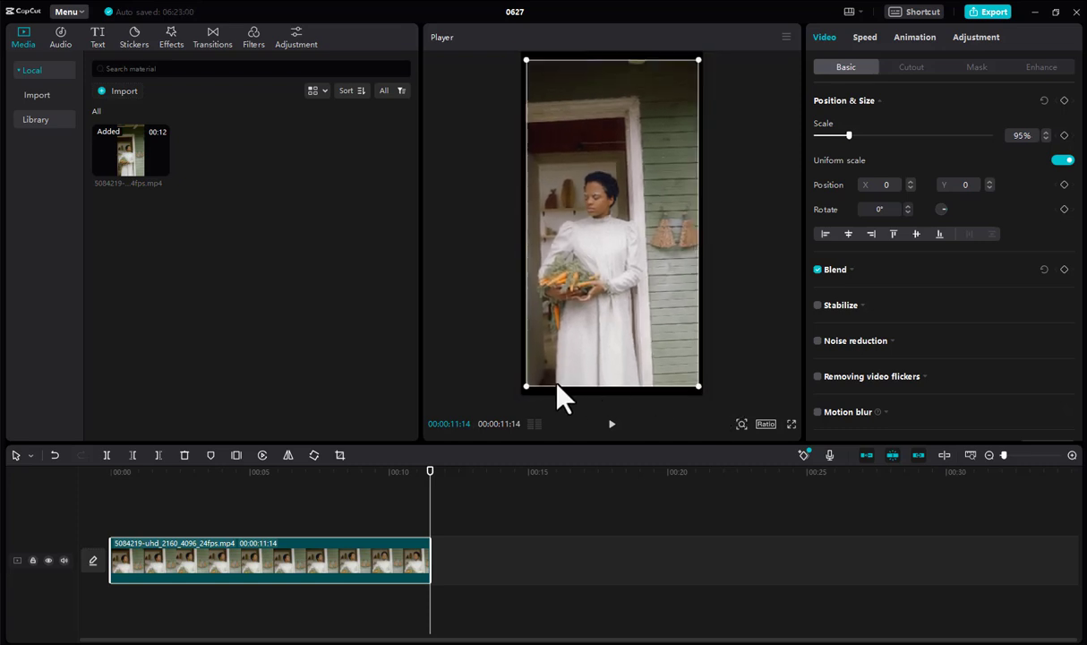
pyautogui.moveTo(700, 386); pyautogui.dragTo(862, 492)
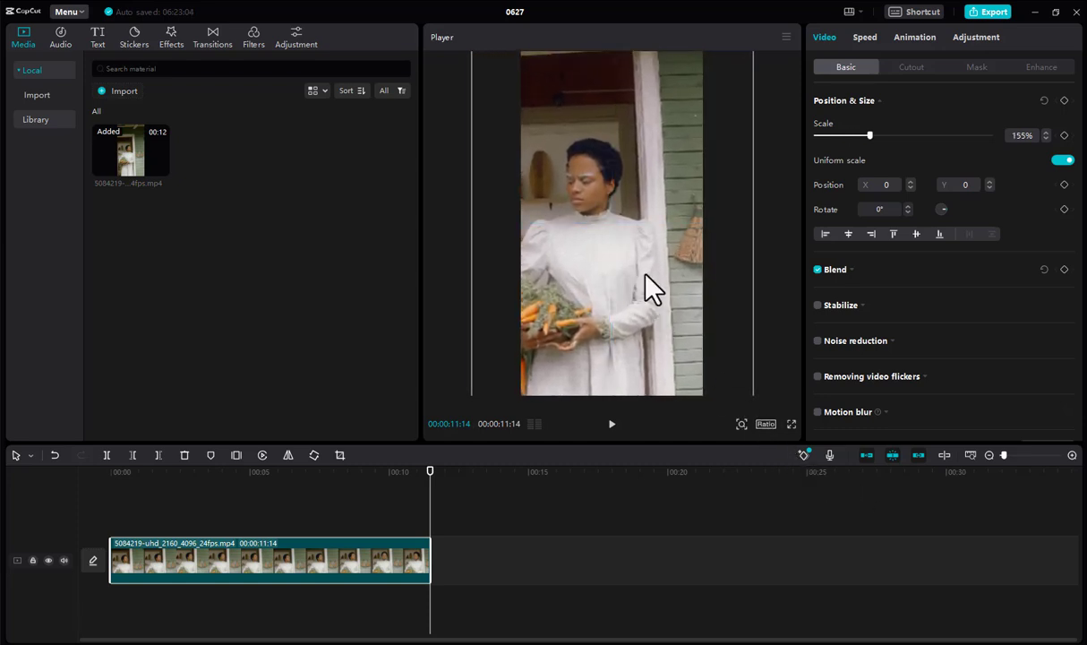
pyautogui.moveTo(869, 136); pyautogui.dragTo(892, 137)
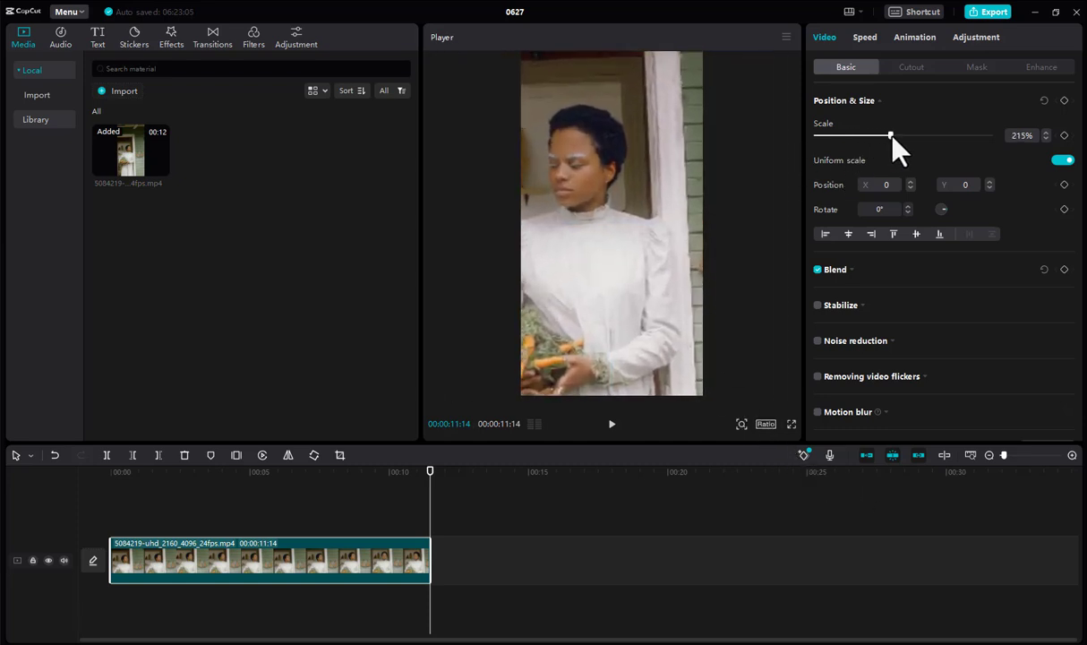
pyautogui.moveTo(561, 160); pyautogui.dragTo(641, 154)
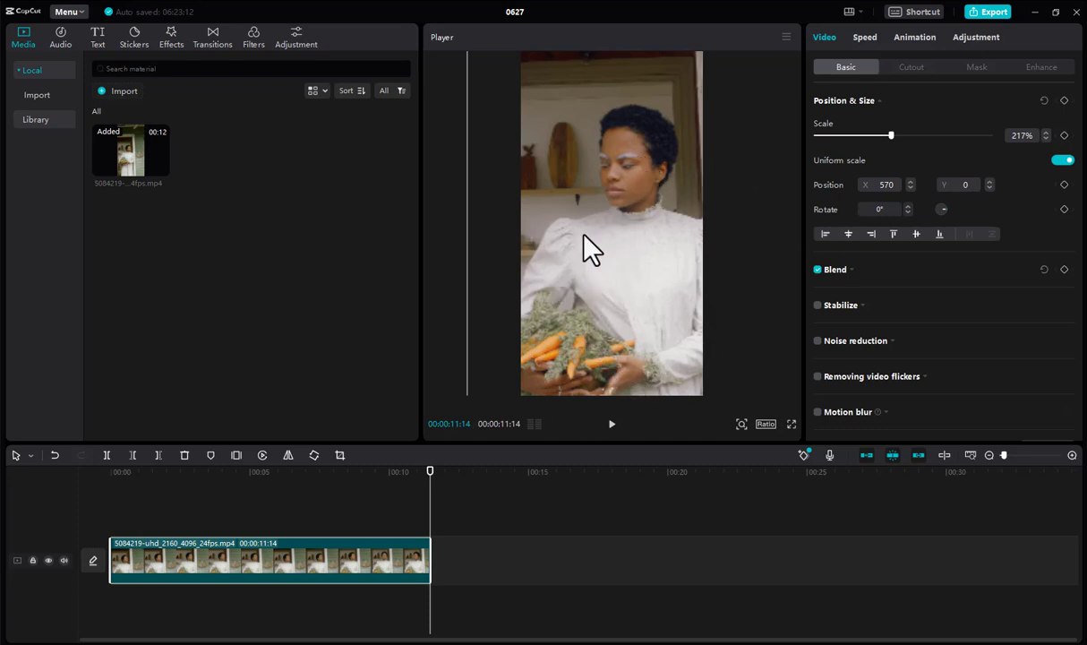
pyautogui.moveTo(892, 137); pyautogui.dragTo(875, 146)
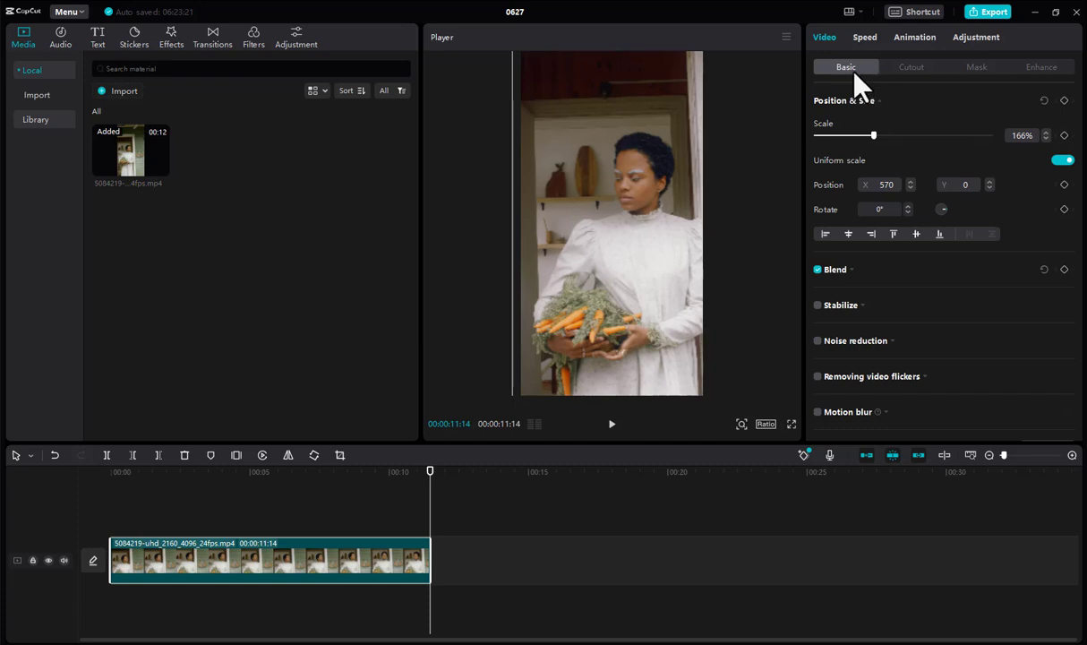
# Step: Examine the clip's enhancement options and its basic color, lightness and effects adjustment settings
pyautogui.click(1042, 69)
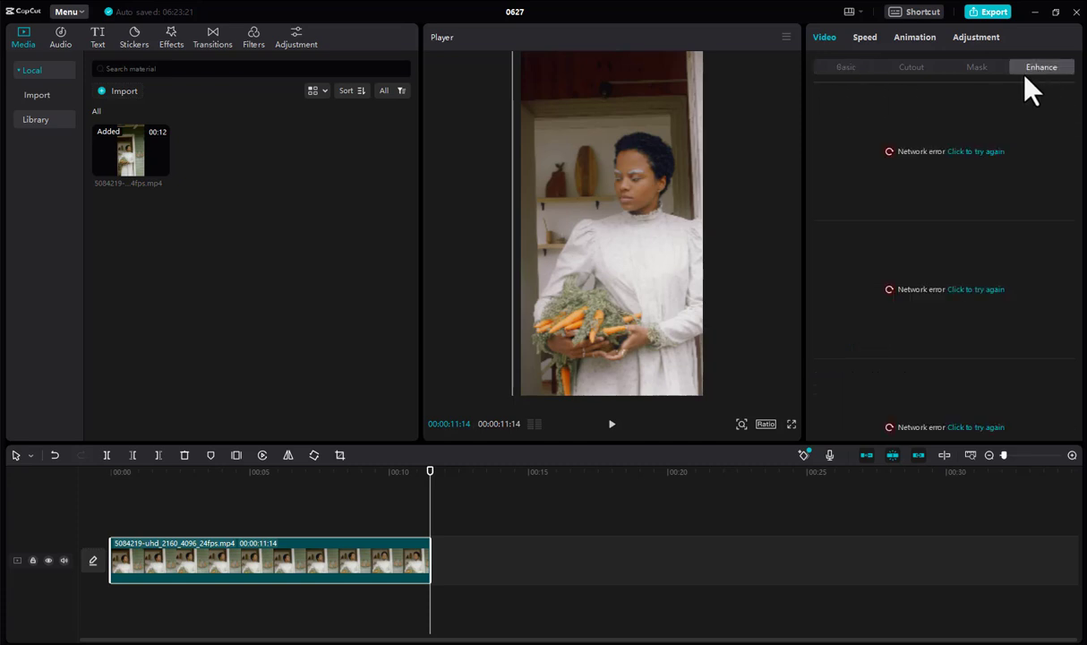
pyautogui.click(974, 37)
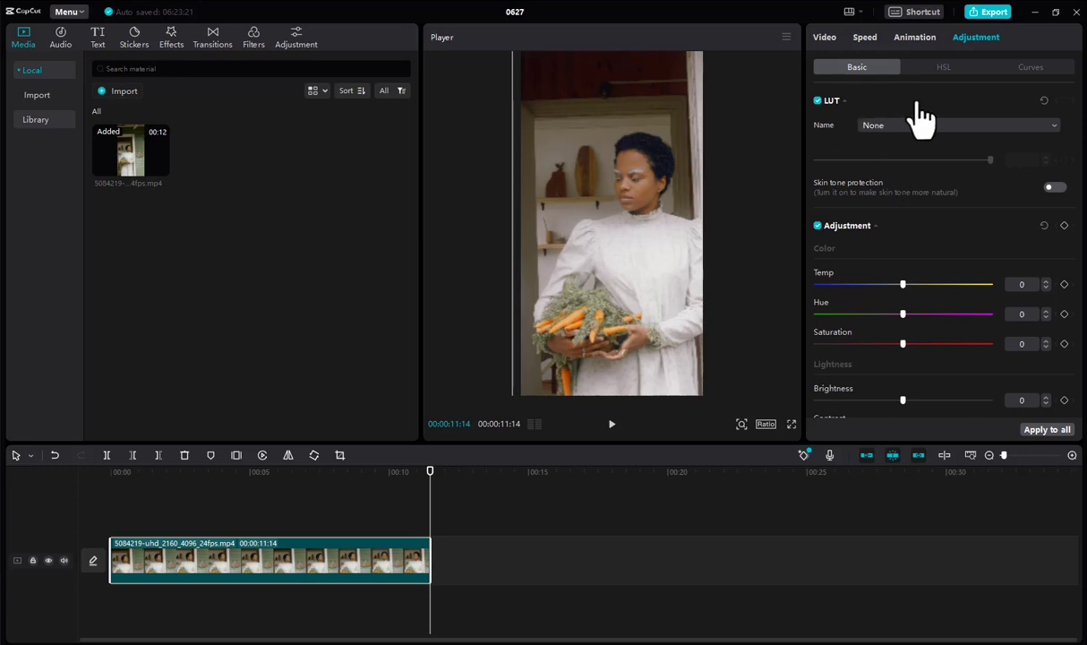
pyautogui.scroll(-5, 903, 197)
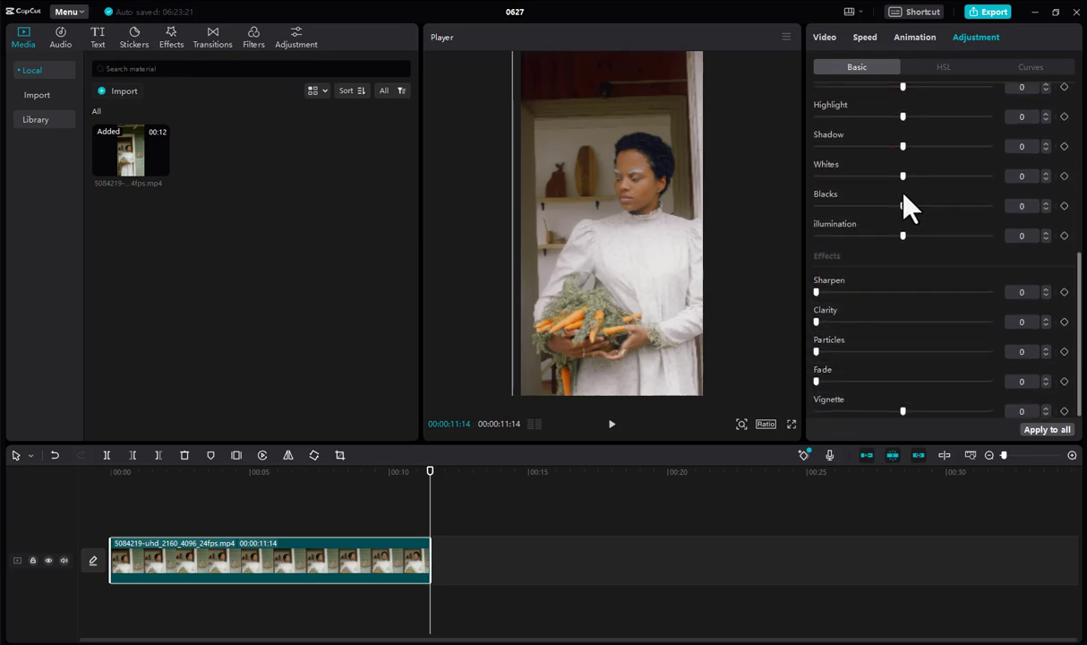
pyautogui.scroll(5, 903, 257)
pyautogui.scroll(-5, 888, 230)
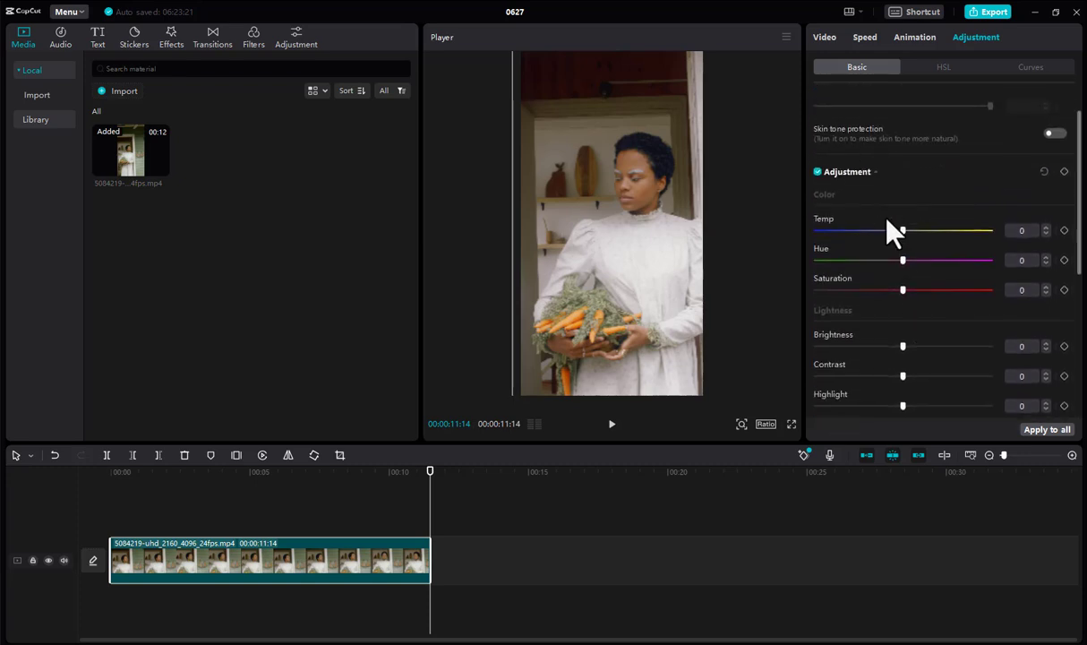
pyautogui.scroll(5, 928, 218)
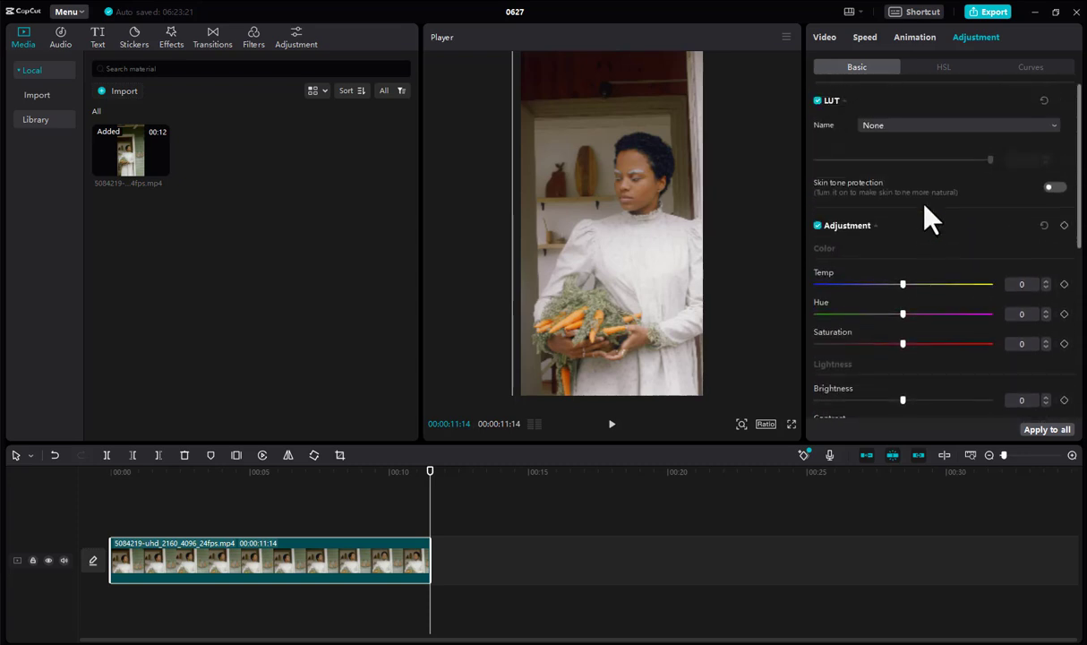
pyautogui.scroll(-5, 891, 320)
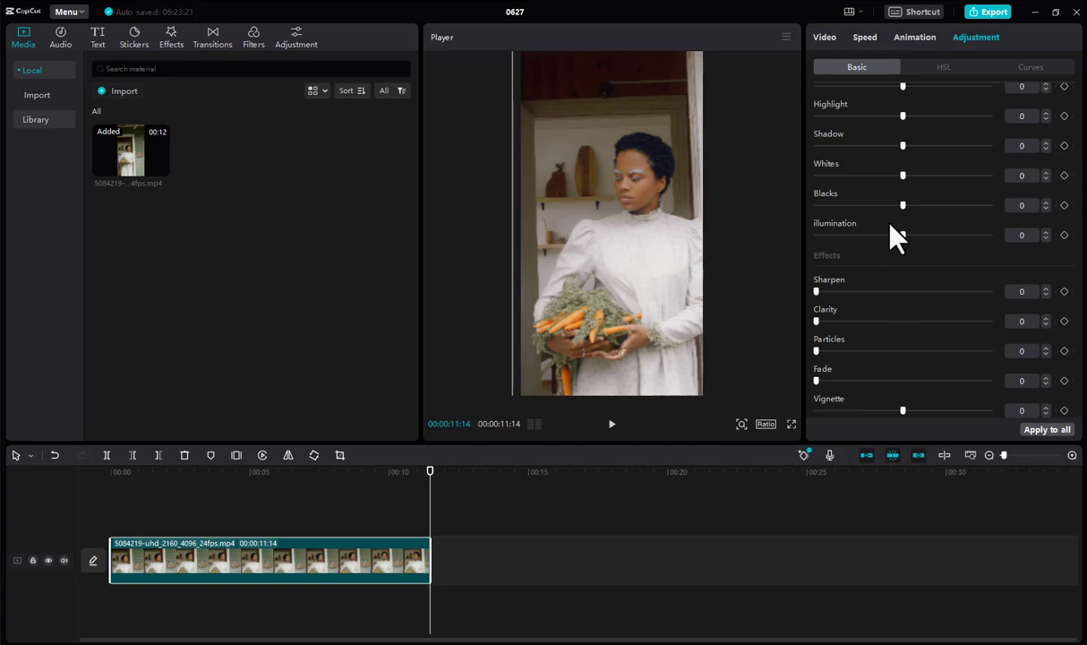
pyautogui.scroll(5, 923, 238)
pyautogui.scroll(-5, 923, 250)
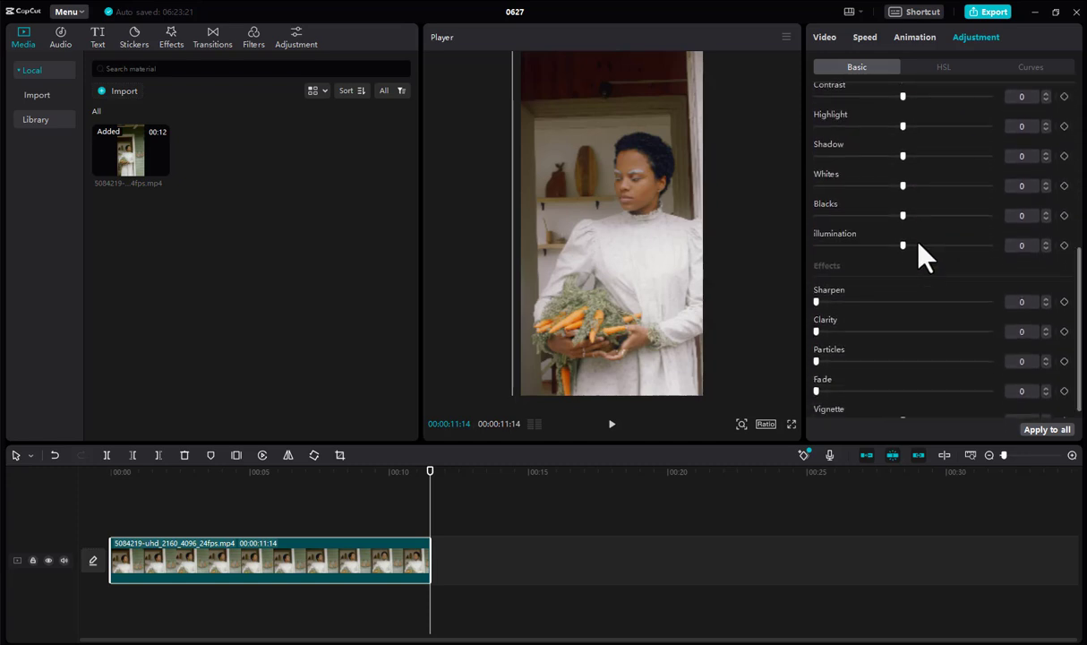
# Step: Set the clip's brightness to -5, contrast to 6, highlight to -16 and shadow to 11
pyautogui.scroll(3, 920, 247)
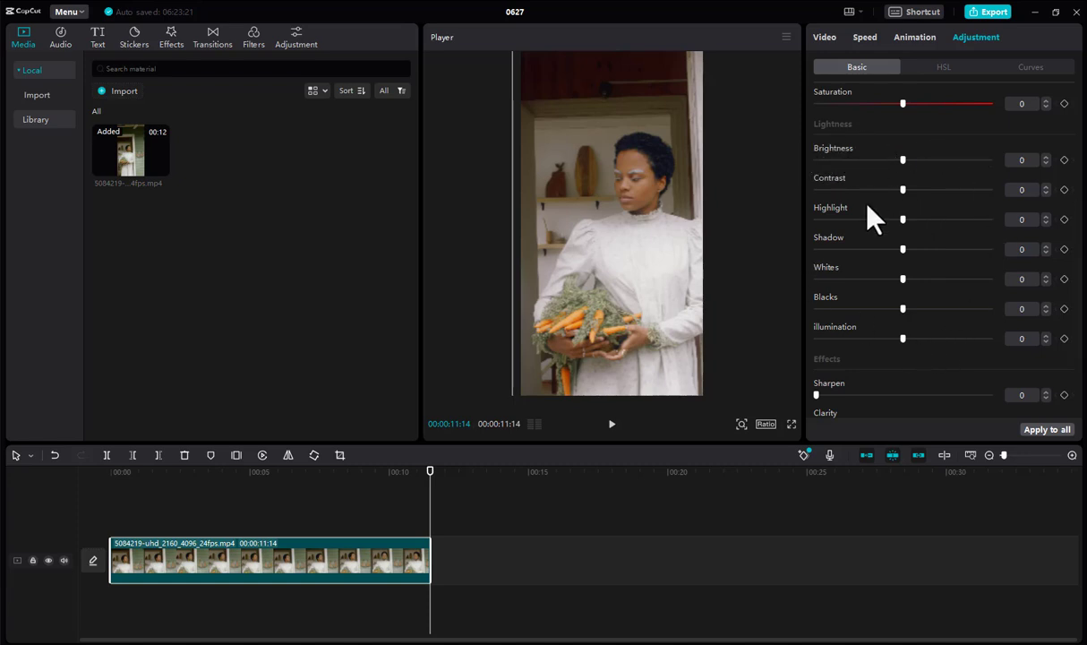
pyautogui.moveTo(902, 160); pyautogui.dragTo(910, 189)
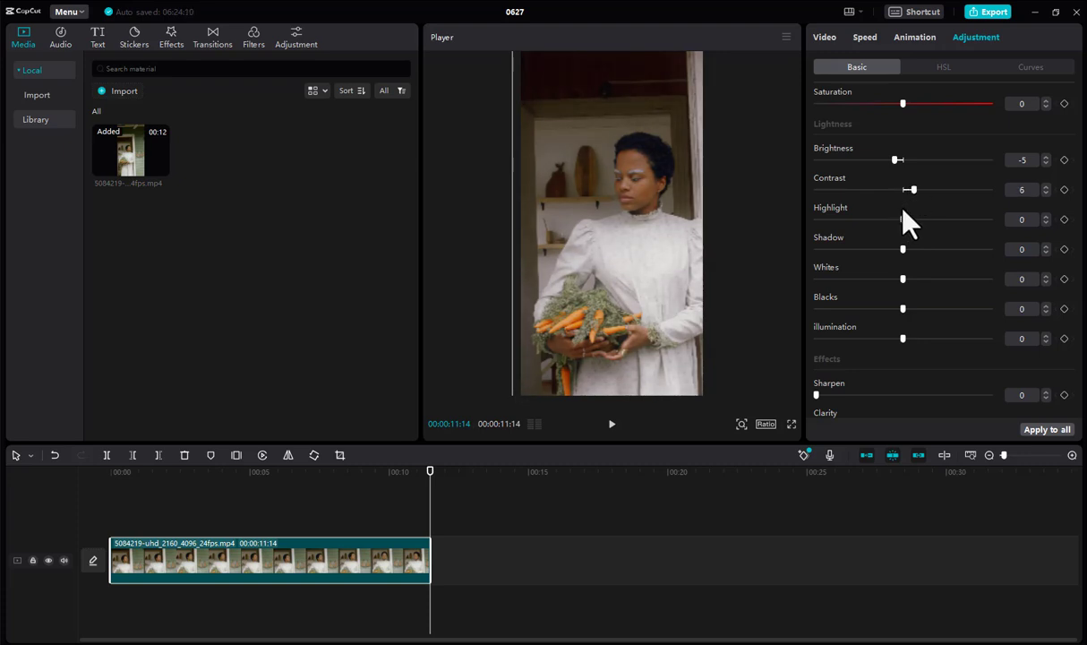
pyautogui.moveTo(902, 219); pyautogui.dragTo(873, 216)
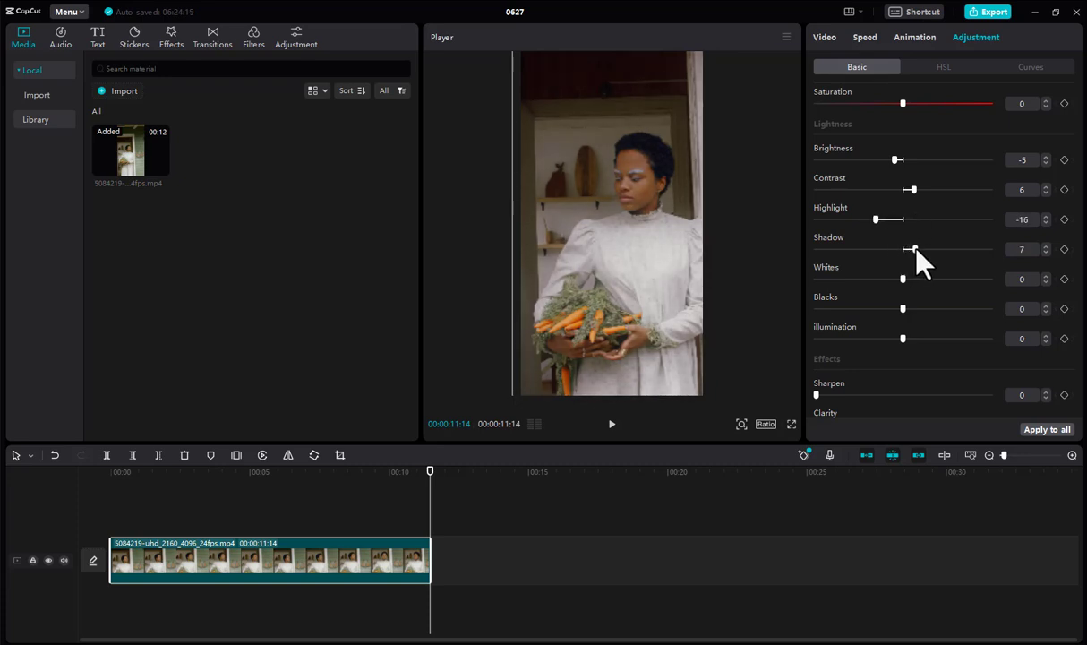
pyautogui.moveTo(923, 250)
pyautogui.mouseDown()
pyautogui.moveTo(901, 249)
pyautogui.moveTo(921, 249)
pyautogui.mouseUp()
# Step: Set the clip's blacks to -4, illumination to 14 and contrast to 10
pyautogui.moveTo(903, 310); pyautogui.dragTo(896, 311)
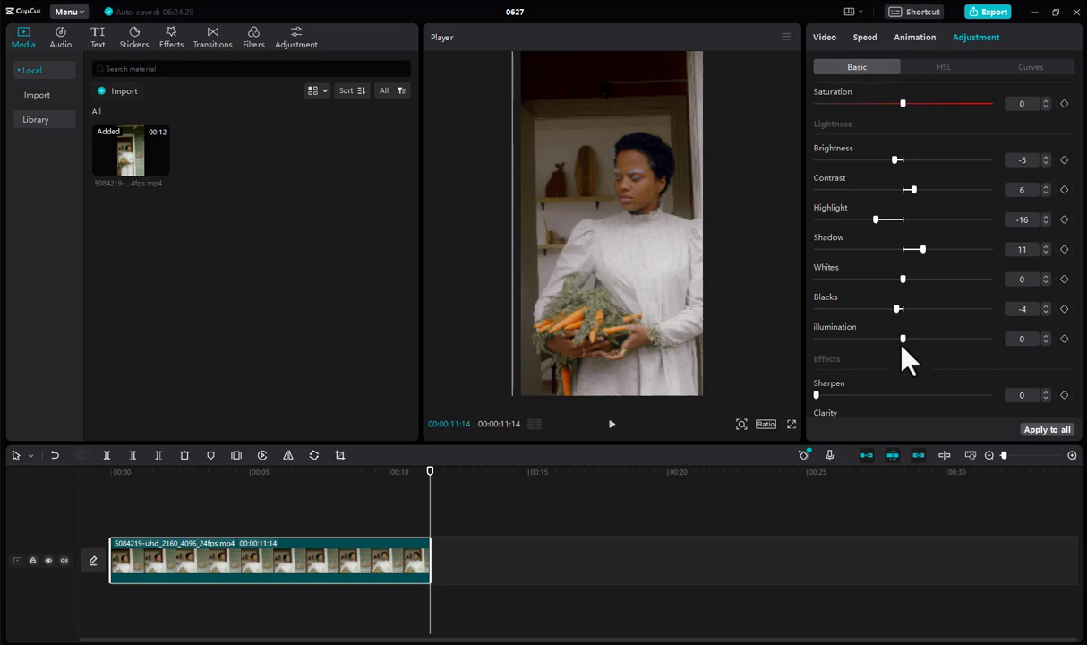
pyautogui.moveTo(902, 339); pyautogui.dragTo(924, 340)
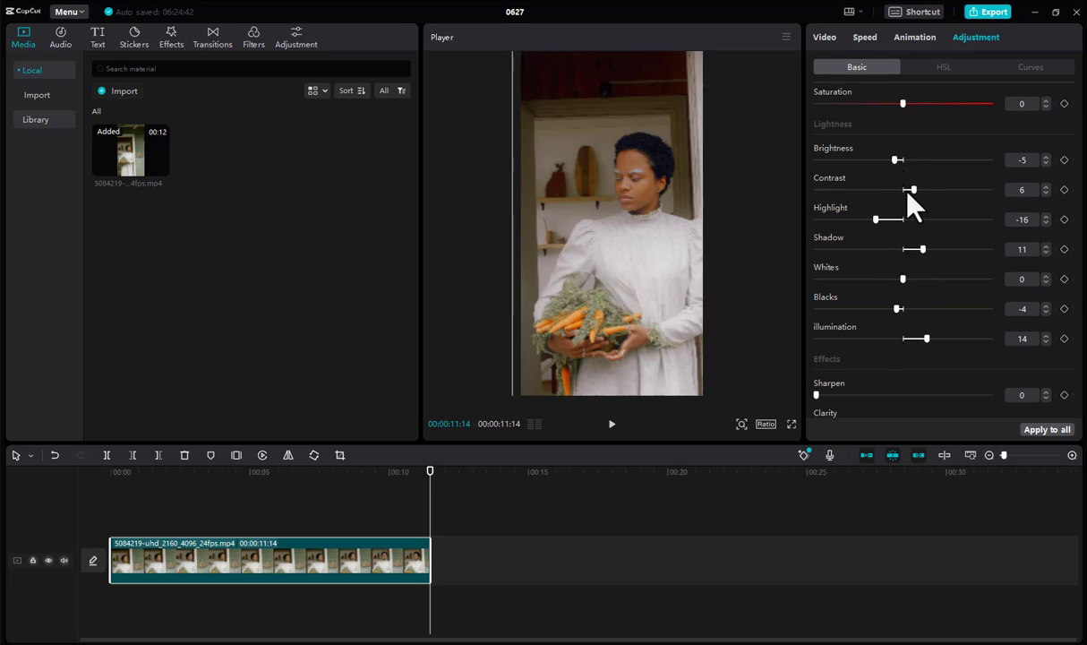
pyautogui.moveTo(914, 189)
pyautogui.mouseDown()
pyautogui.moveTo(898, 188)
pyautogui.moveTo(919, 188)
pyautogui.mouseUp()
# Step: Compare the clip with and without the basic adjustments and review the lightness values
pyautogui.scroll(4, 995, 161)
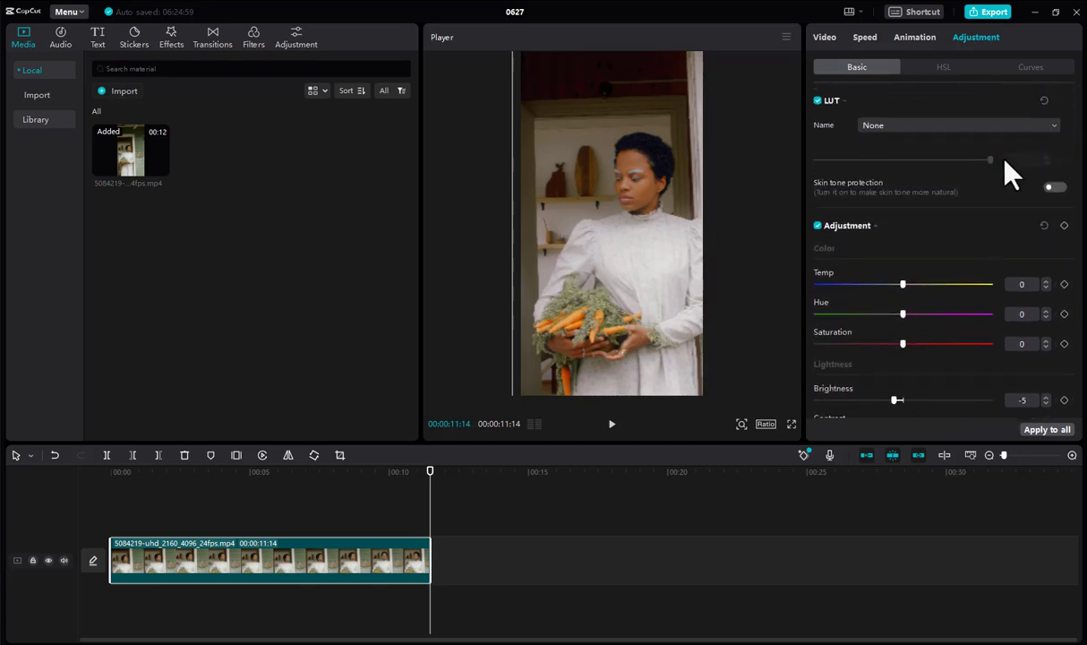
pyautogui.click(816, 226)
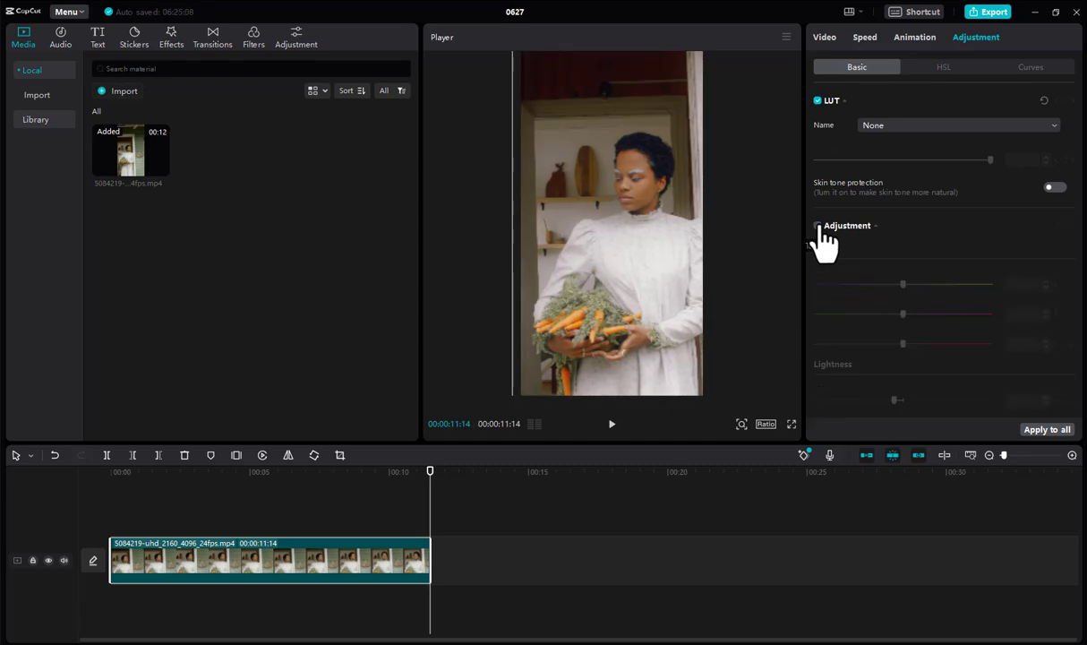
pyautogui.click(817, 226)
pyautogui.scroll(-3, 898, 260)
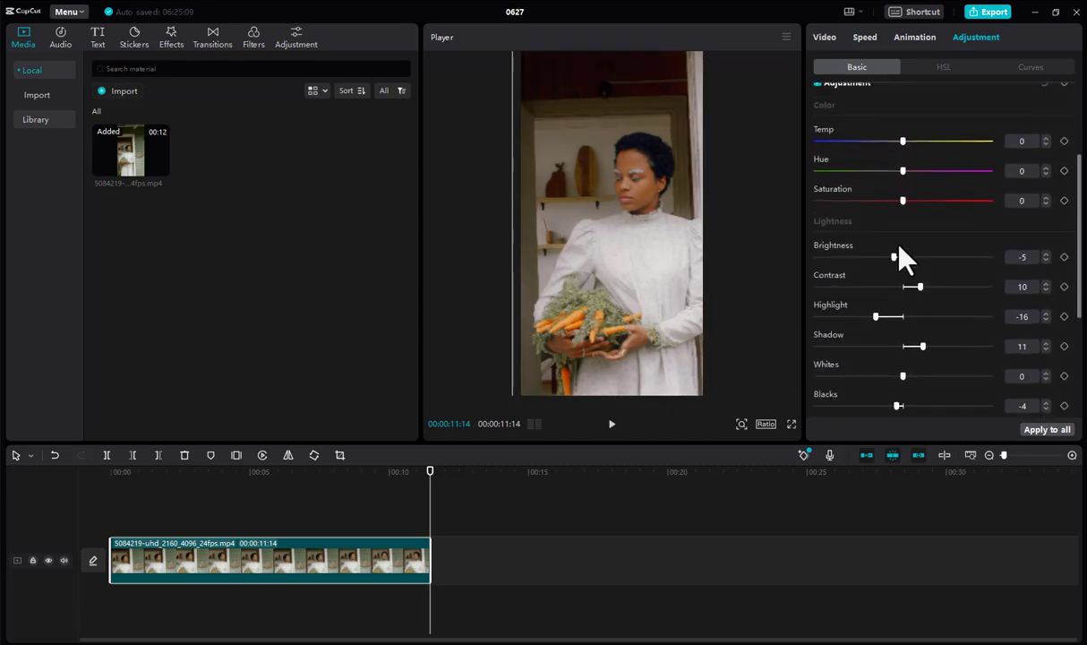
pyautogui.scroll(-3, 899, 246)
pyautogui.scroll(1, 901, 241)
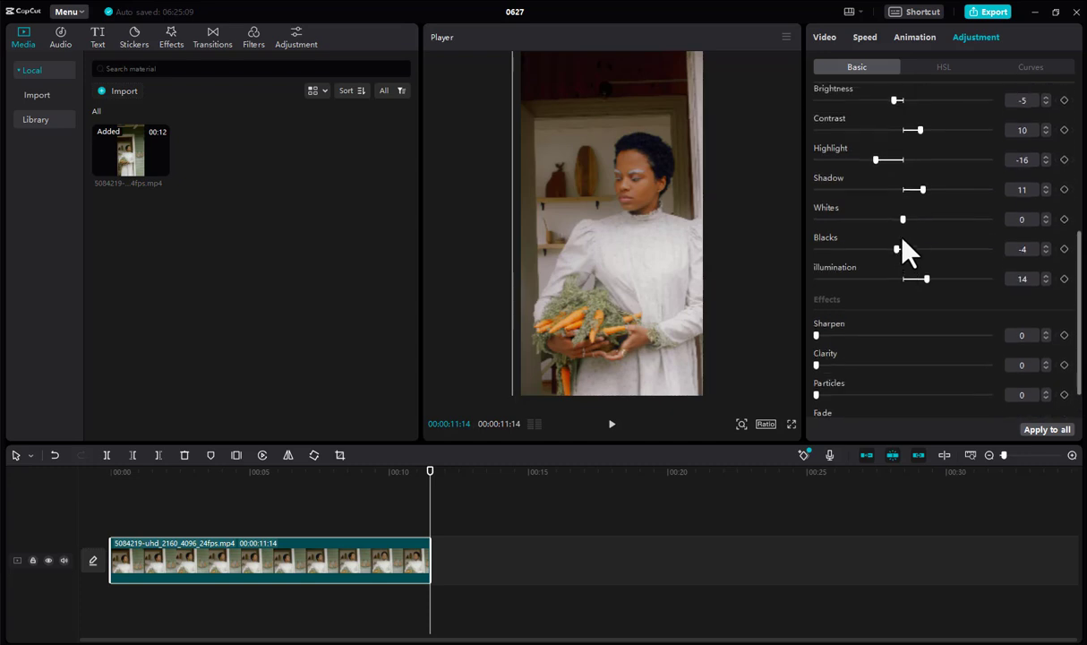
pyautogui.scroll(2, 901, 241)
pyautogui.scroll(-3, 894, 243)
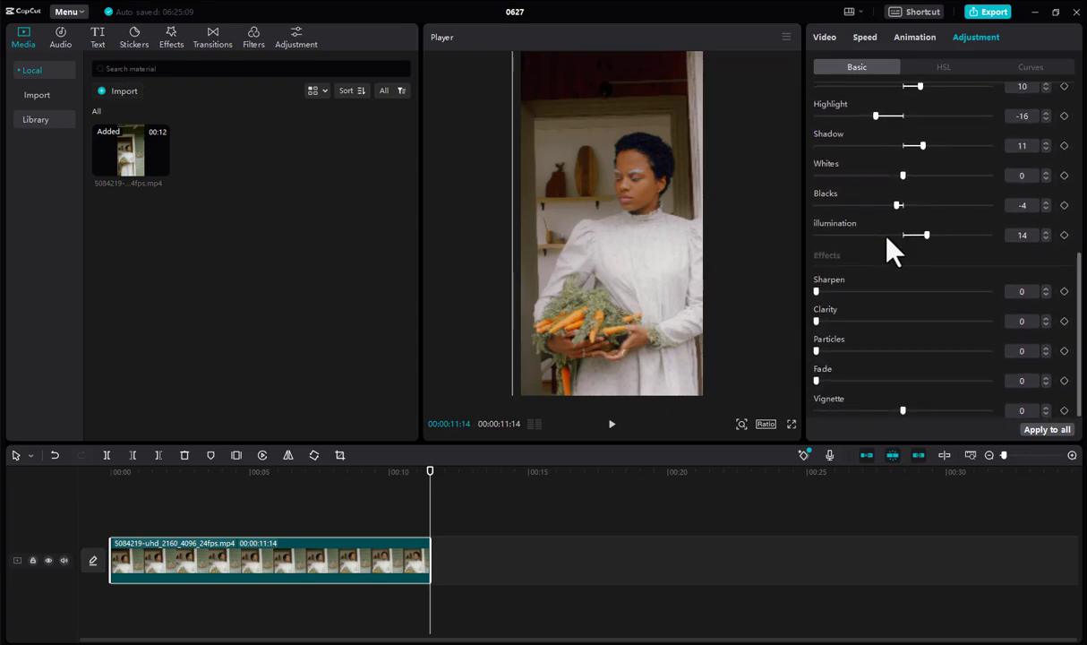
# Step: Set the clip's color temperature to -9 and saturation to 10
pyautogui.scroll(5, 887, 240)
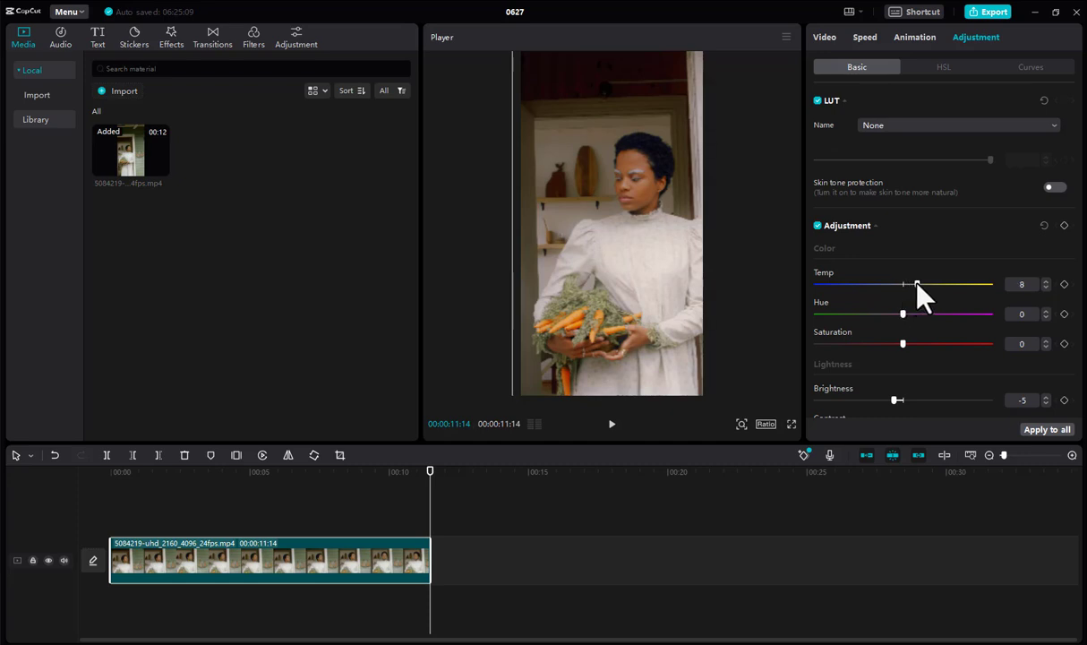
pyautogui.moveTo(917, 285); pyautogui.dragTo(882, 284)
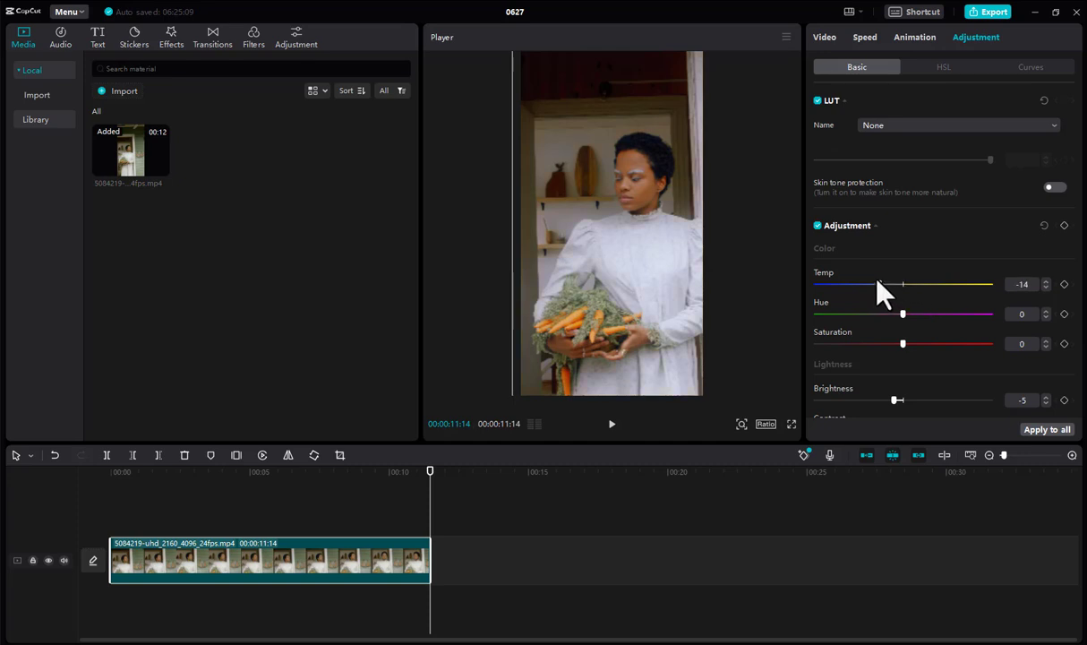
pyautogui.moveTo(877, 279); pyautogui.dragTo(888, 279)
pyautogui.moveTo(914, 343); pyautogui.dragTo(916, 340)
pyautogui.moveTo(917, 343); pyautogui.dragTo(920, 343)
# Step: Switch the basic adjustments off and on to compare the clip before and after the color changes
pyautogui.click(817, 225)
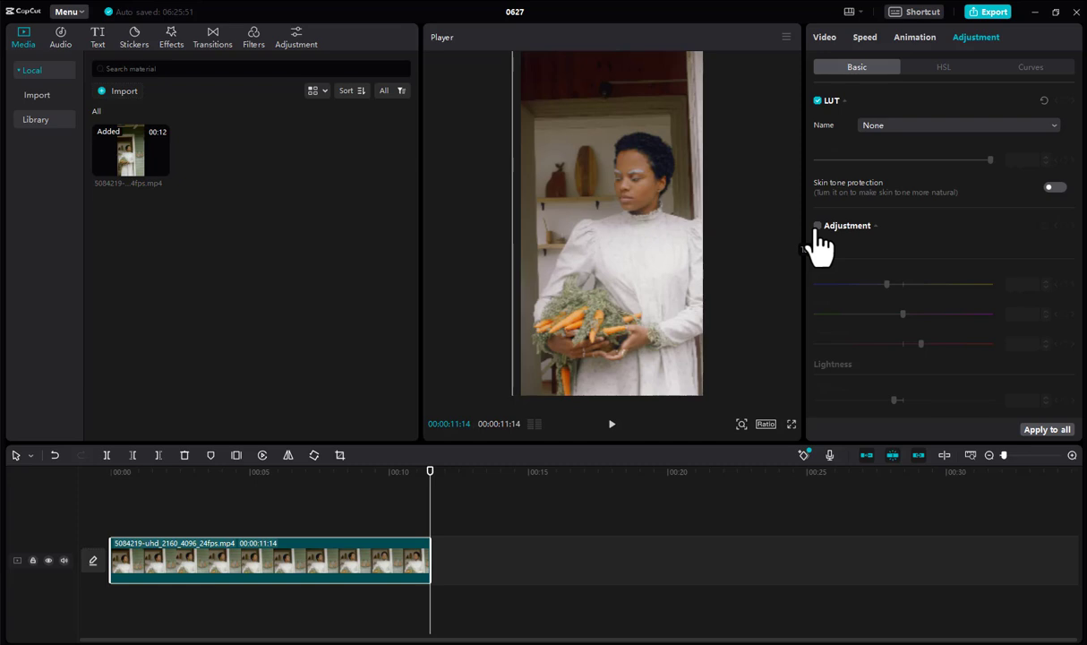
pyautogui.click(817, 225)
pyautogui.click(816, 225)
pyautogui.click(817, 226)
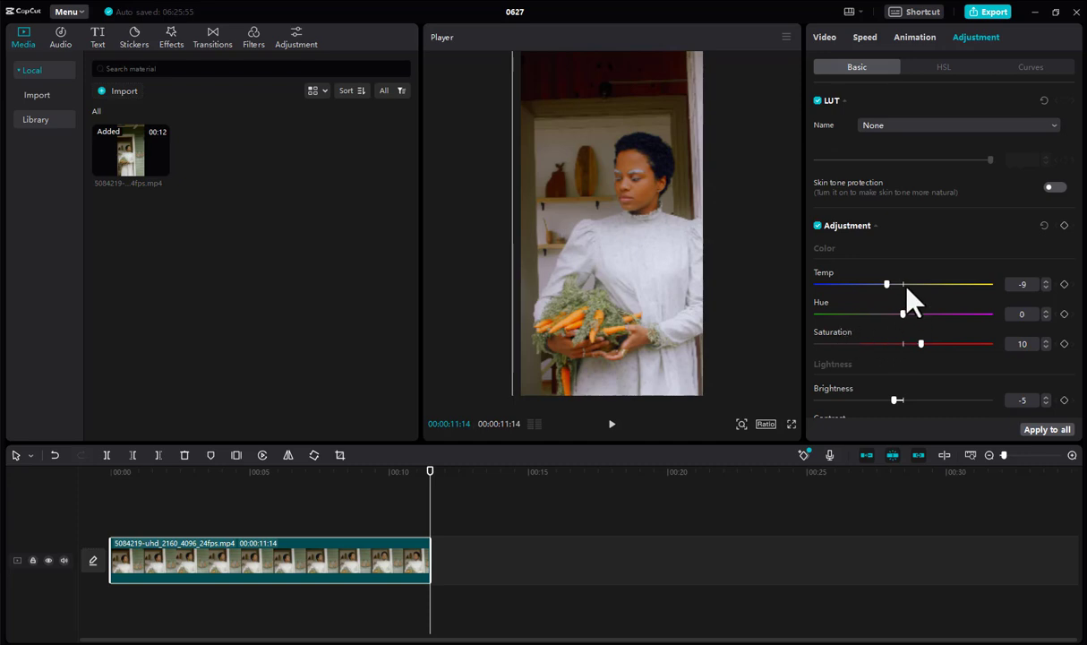
# Step: Set the clip's Sharpen effect to 8 and try out the Fade effect
pyautogui.scroll(-10, 906, 286)
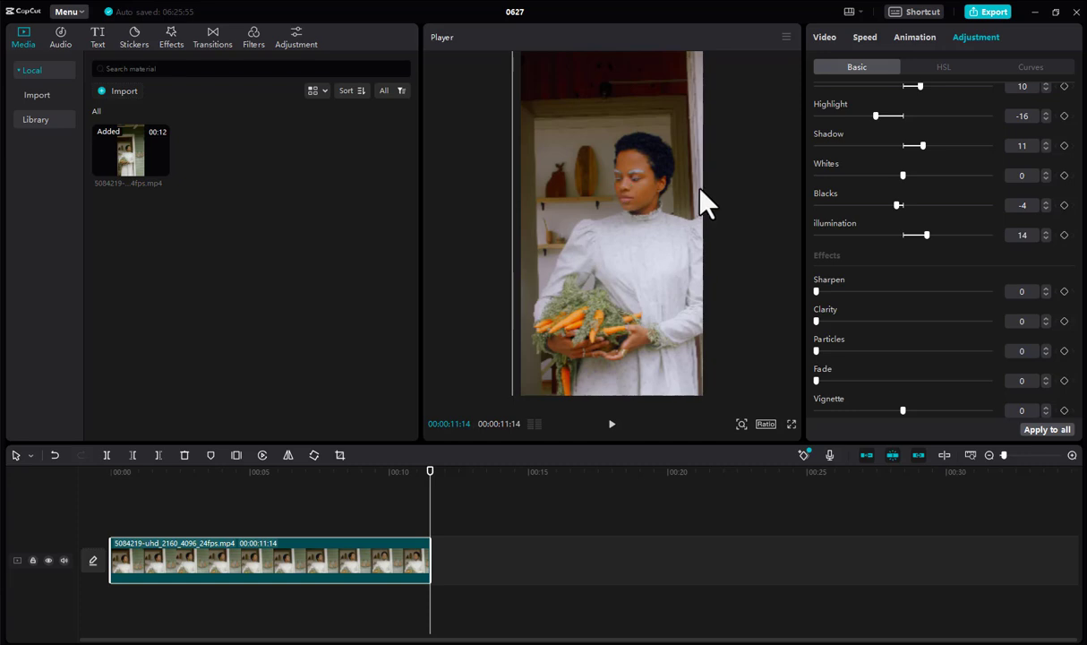
pyautogui.moveTo(818, 291)
pyautogui.mouseDown()
pyautogui.moveTo(984, 302)
pyautogui.moveTo(817, 295)
pyautogui.mouseUp()
pyautogui.moveTo(818, 380); pyautogui.dragTo(790, 329)
# Step: Raise the saturation of the red tones and adjust the saturation and hue of the orange tones with HSL
pyautogui.scroll(10, 945, 291)
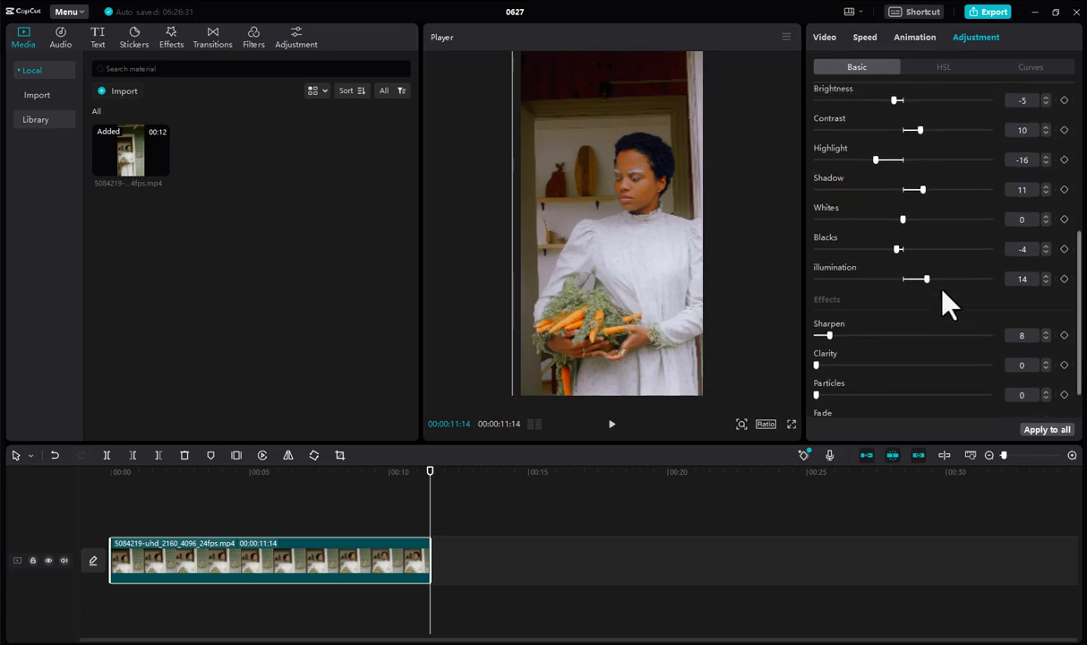
pyautogui.click(940, 69)
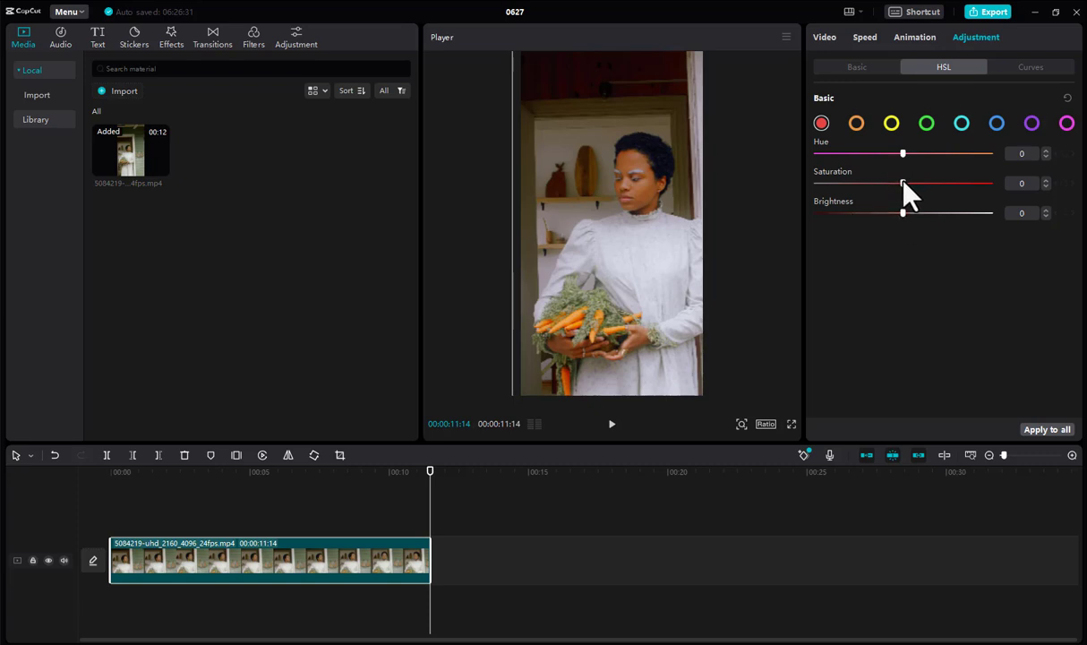
pyautogui.moveTo(903, 181); pyautogui.dragTo(926, 188)
pyautogui.moveTo(919, 185); pyautogui.dragTo(961, 184)
pyautogui.click(856, 124)
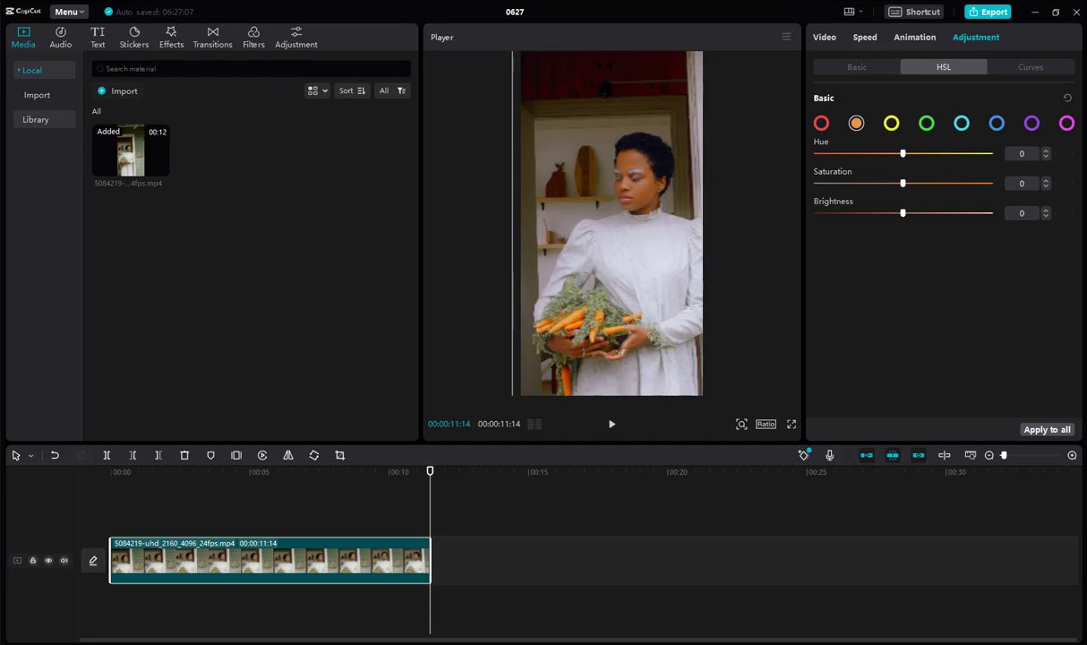
pyautogui.moveTo(902, 185); pyautogui.dragTo(902, 154)
# Step: Set the yellow tones' HSL hue to -50 and saturation to 29
pyautogui.click(892, 125)
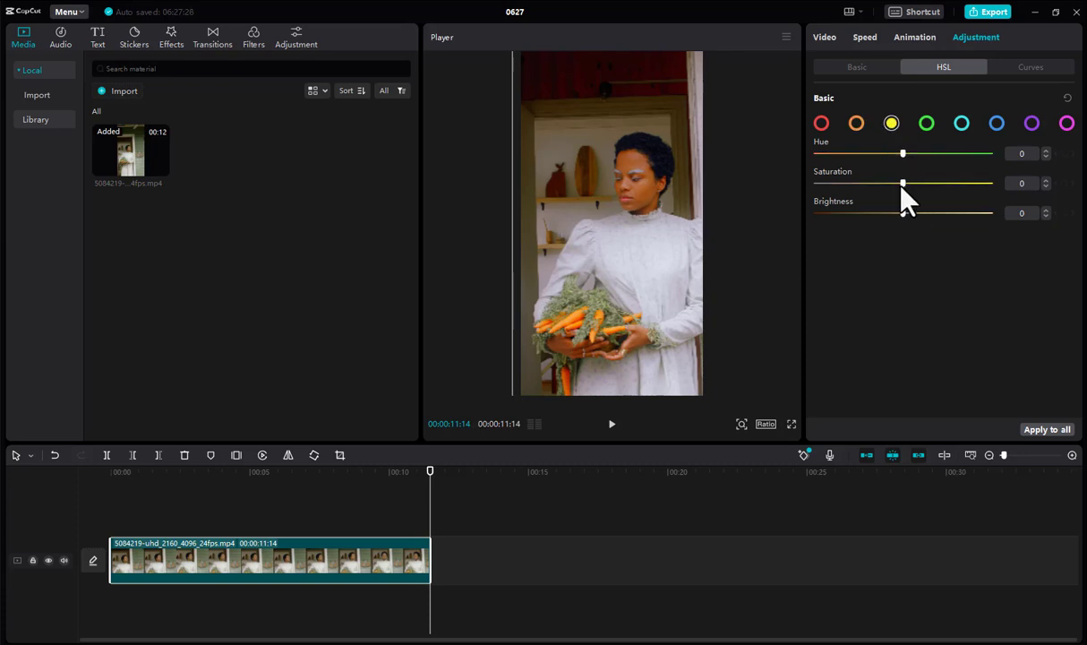
pyautogui.moveTo(898, 184); pyautogui.dragTo(772, 183)
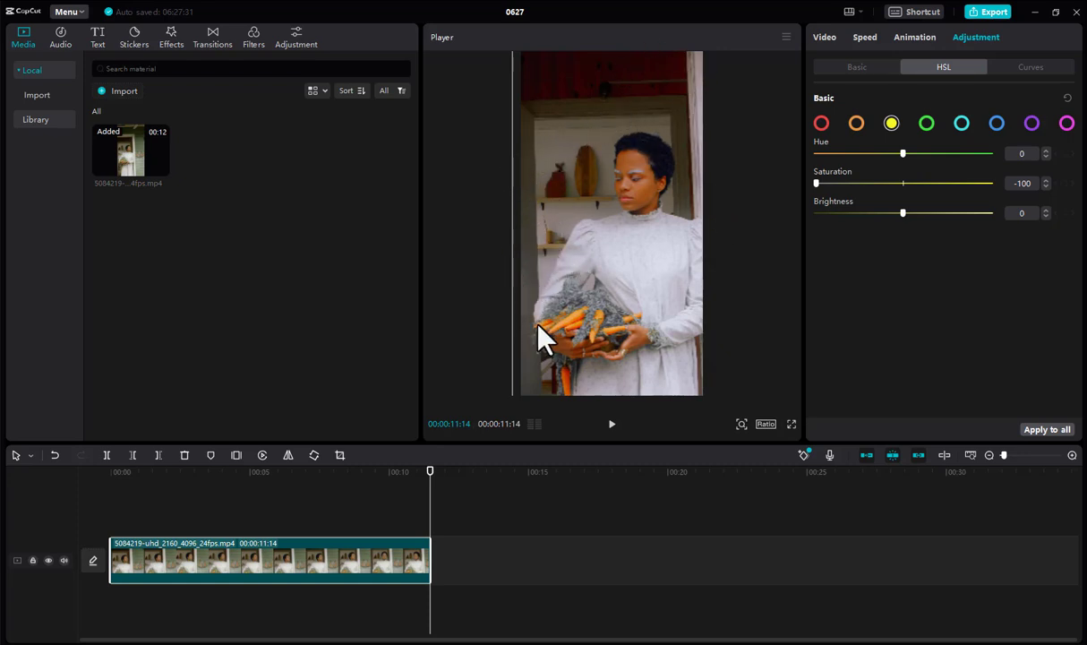
pyautogui.moveTo(848, 184); pyautogui.dragTo(858, 154)
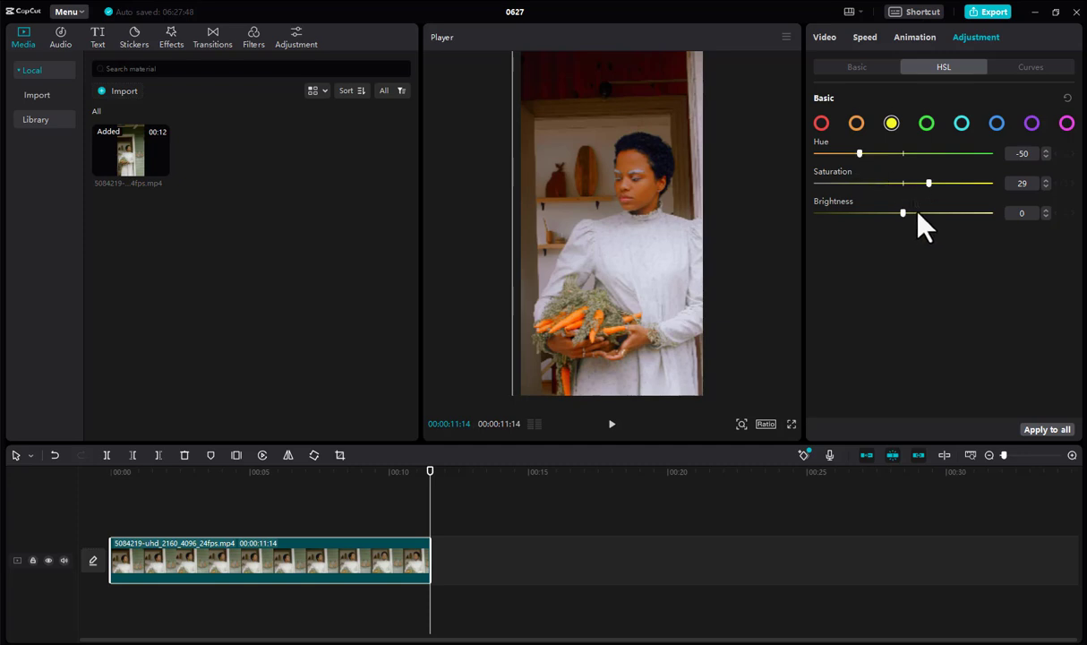
# Step: Adjust the green tones in HSL by raising the saturation, shifting the hue toward cyan and lowering the brightness
pyautogui.click(927, 125)
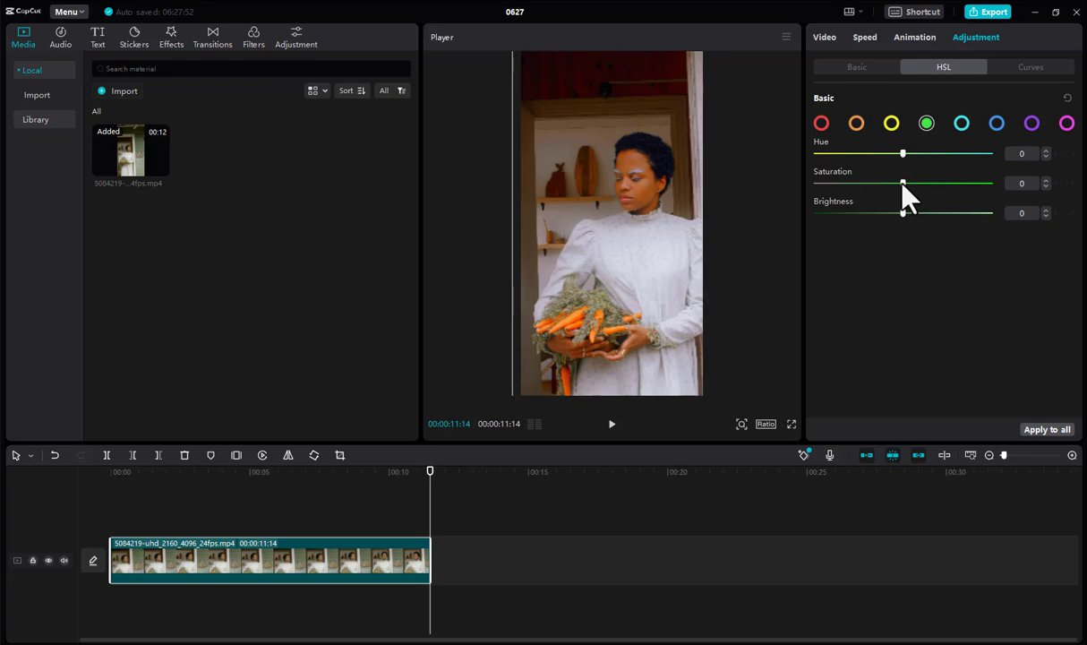
pyautogui.moveTo(902, 183); pyautogui.dragTo(817, 184)
pyautogui.moveTo(819, 183); pyautogui.dragTo(973, 192)
pyautogui.moveTo(902, 154); pyautogui.dragTo(989, 183)
pyautogui.moveTo(902, 213); pyautogui.dragTo(844, 213)
# Step: Set the HSL saturation of the cyan tones to 14
pyautogui.click(961, 124)
pyautogui.moveTo(901, 184)
pyautogui.mouseDown()
pyautogui.moveTo(994, 185)
pyautogui.moveTo(810, 183)
pyautogui.moveTo(927, 183)
pyautogui.moveTo(915, 184)
pyautogui.mouseUp()
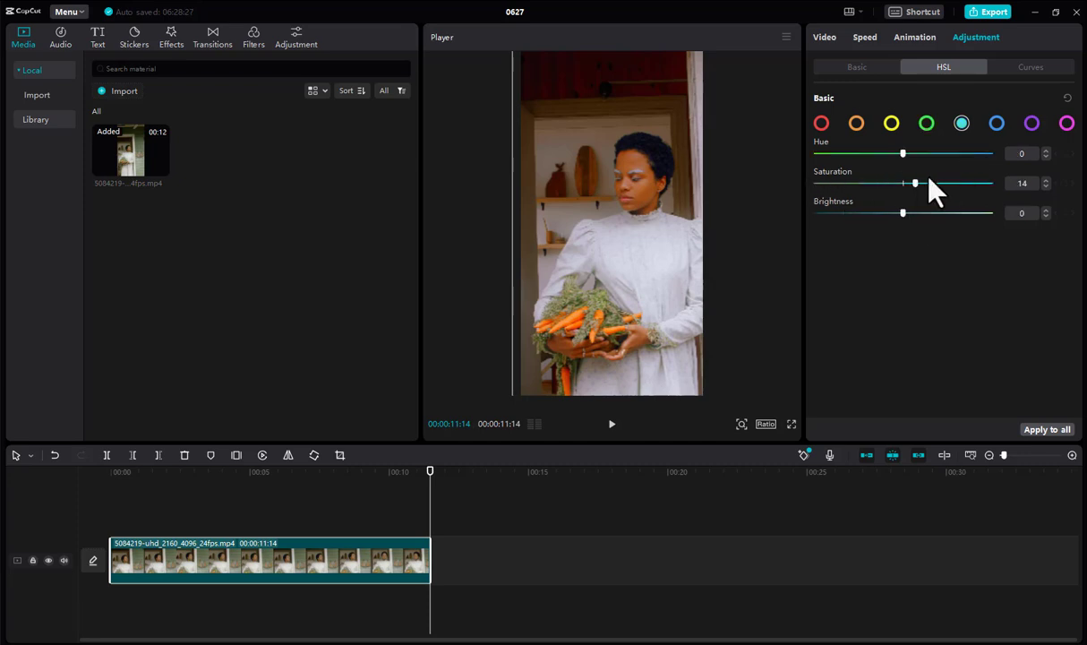
# Step: Lower the HSL saturation of the purple tones and of the magenta tones to the minimum
pyautogui.click(1032, 123)
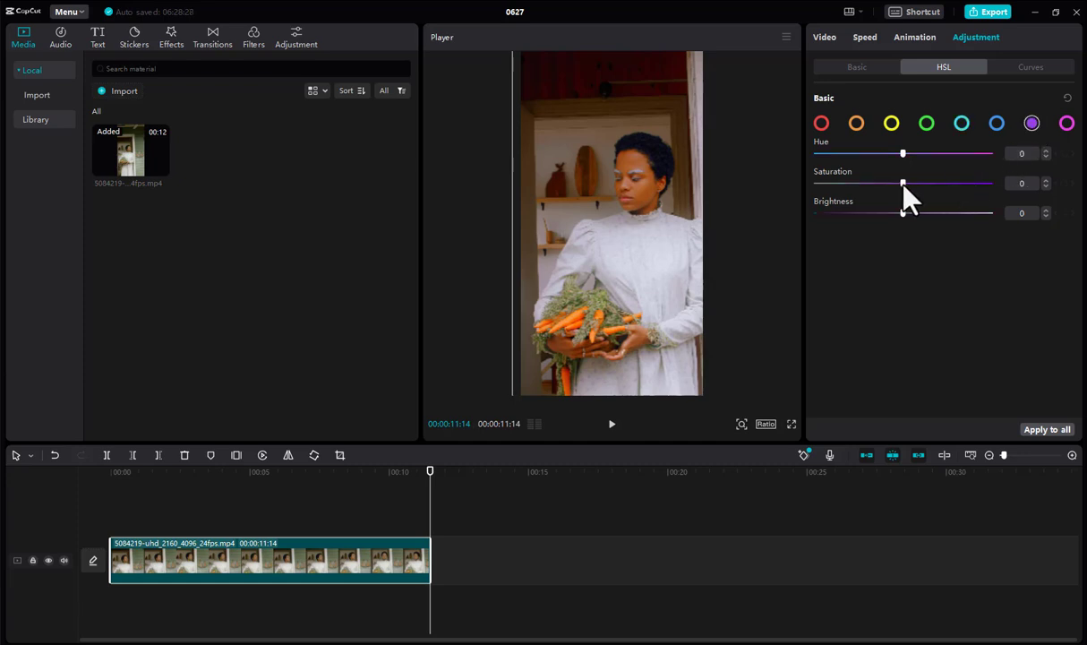
pyautogui.moveTo(902, 188); pyautogui.dragTo(724, 199)
pyautogui.click(1065, 123)
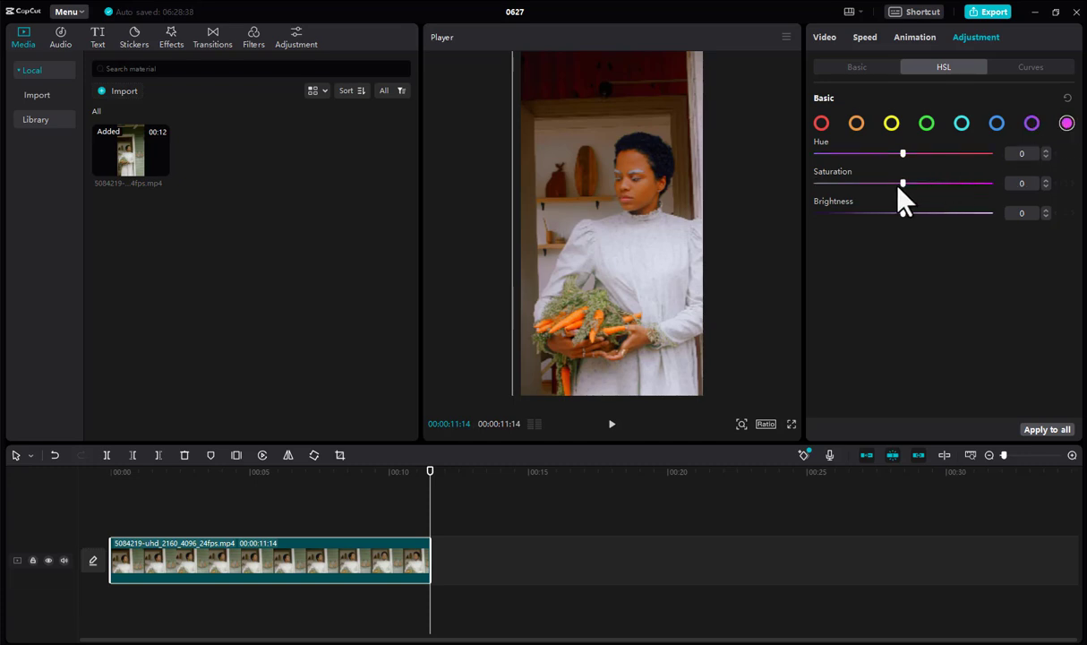
pyautogui.moveTo(899, 187); pyautogui.dragTo(745, 189)
pyautogui.moveTo(898, 182); pyautogui.dragTo(1005, 189)
pyautogui.moveTo(917, 185); pyautogui.dragTo(742, 184)
# Step: Add a midtone point to the green color curve and raise it slightly above the diagonal
pyautogui.click(1022, 80)
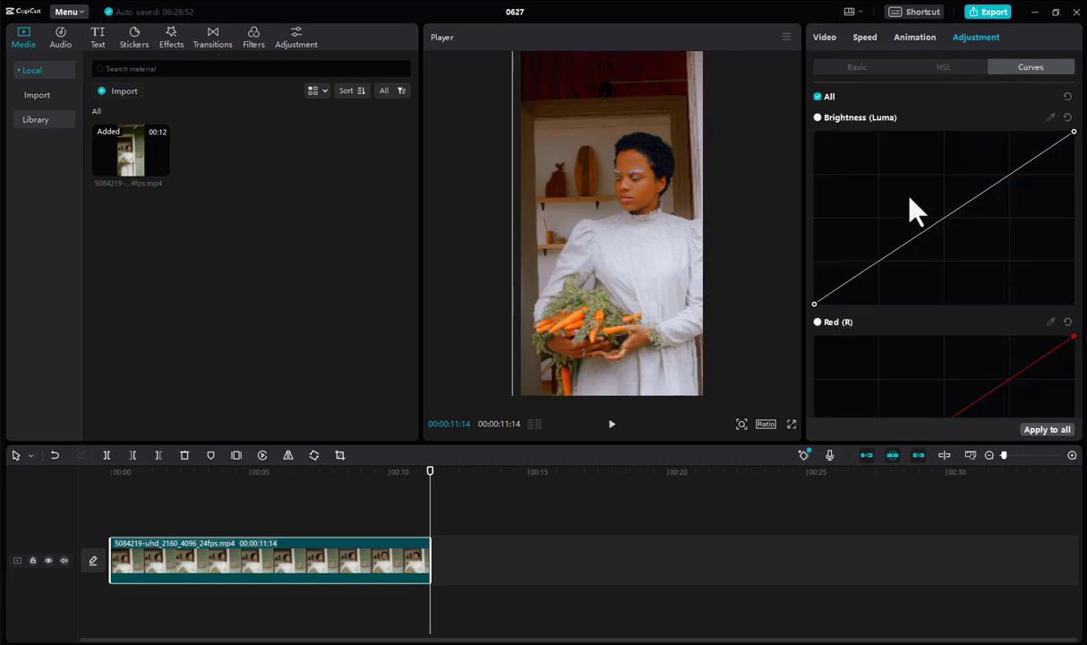
pyautogui.scroll(-5, 915, 219)
pyautogui.scroll(1, 929, 233)
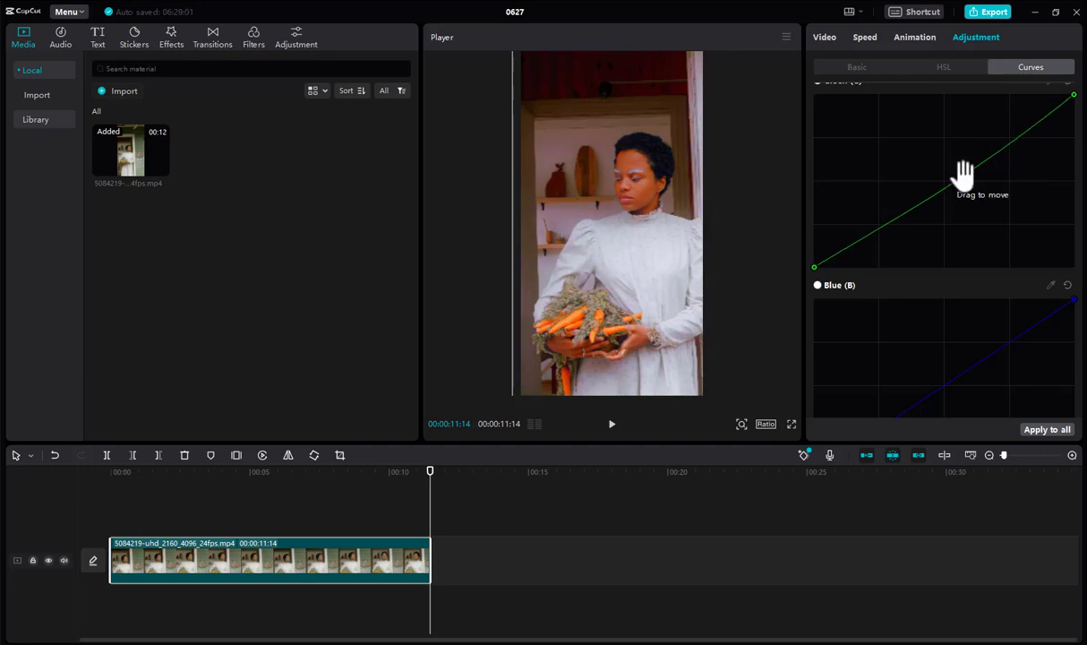
pyautogui.moveTo(963, 173); pyautogui.dragTo(958, 170)
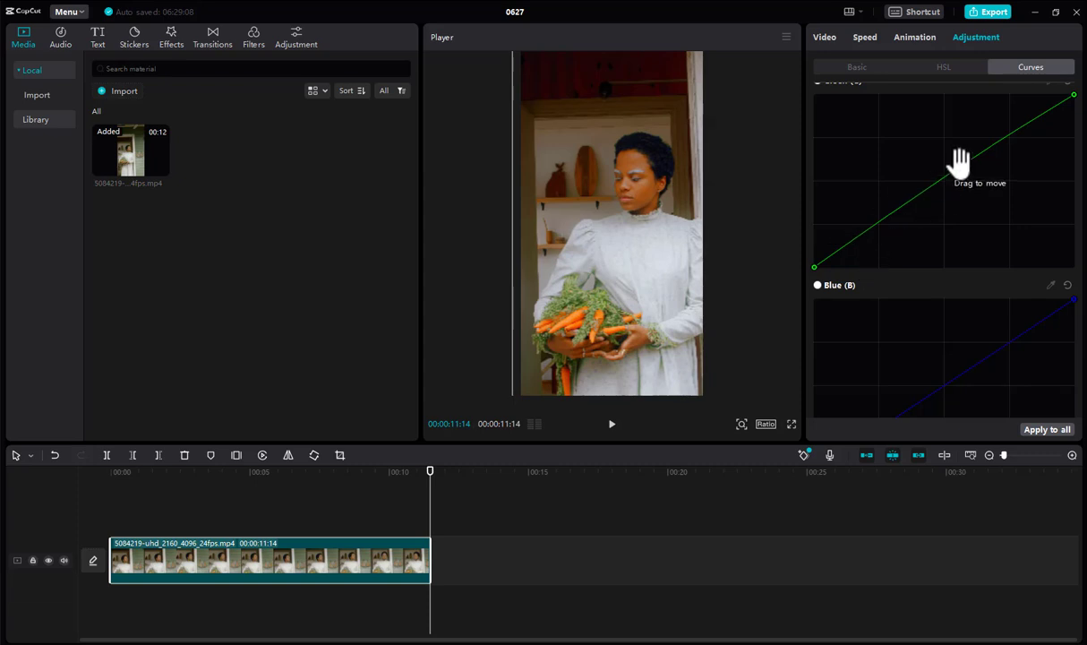
# Step: Add a point near the middle of the red color curve and fine-tune it close to the diagonal
pyautogui.scroll(3, 957, 180)
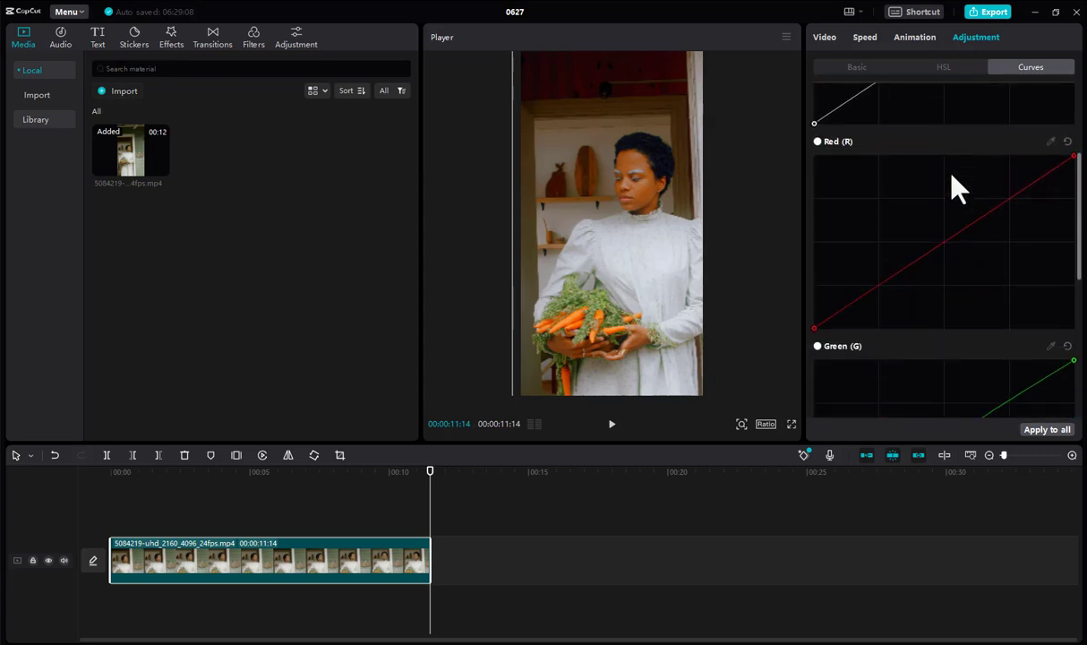
pyautogui.scroll(-2, 954, 184)
pyautogui.scroll(3, 954, 184)
pyautogui.scroll(-1, 953, 188)
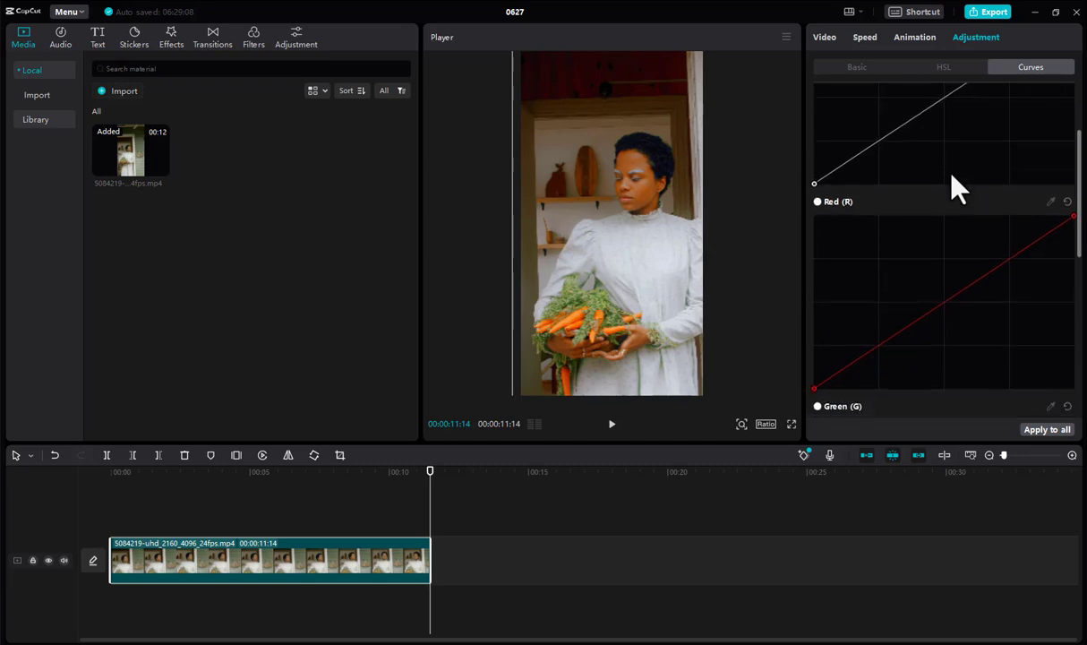
pyautogui.moveTo(937, 305); pyautogui.dragTo(937, 309)
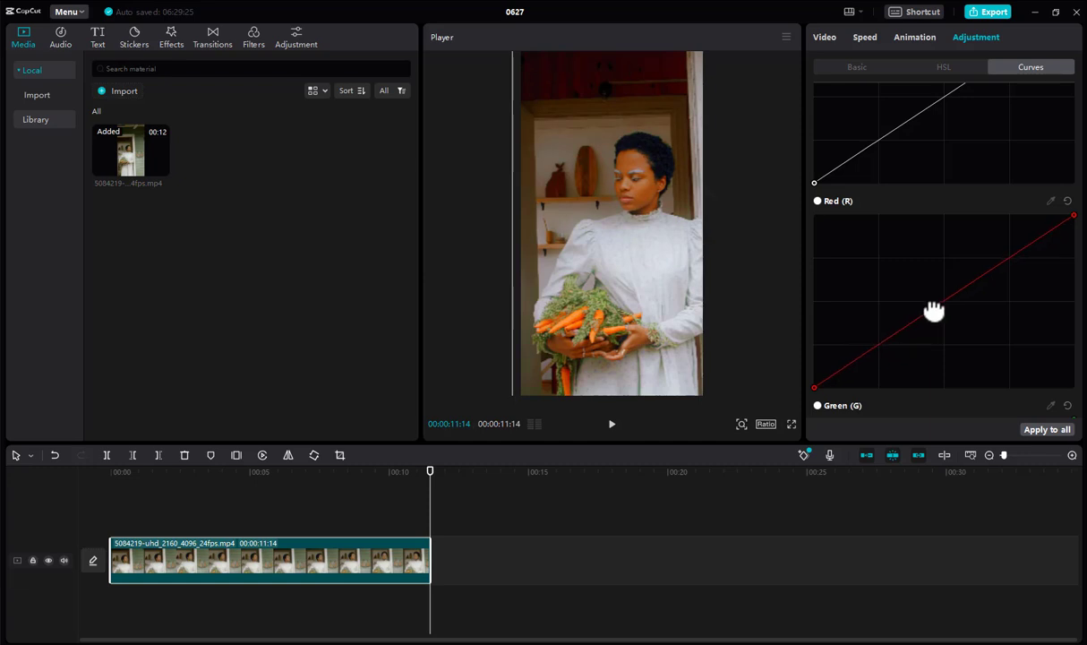
# Step: Add shadow, midtone and highlight points to the Brightness (Luma) curve, keeping the midtone near the diagonal and lifting the shadow point slightly
pyautogui.scroll(1, 941, 185)
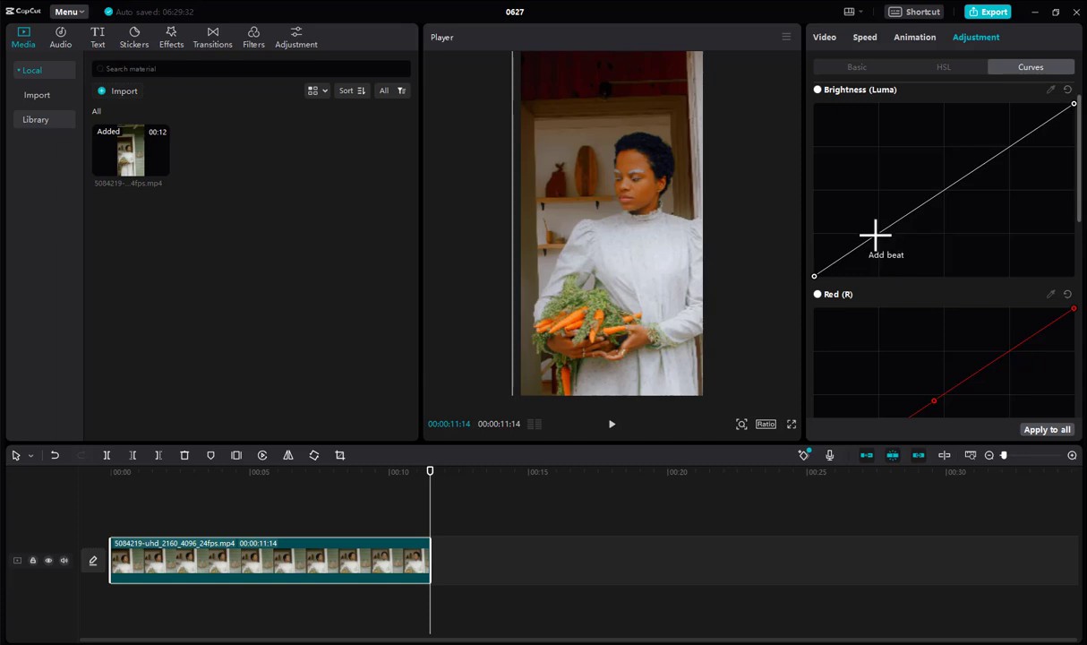
pyautogui.click(874, 234)
pyautogui.click(948, 185)
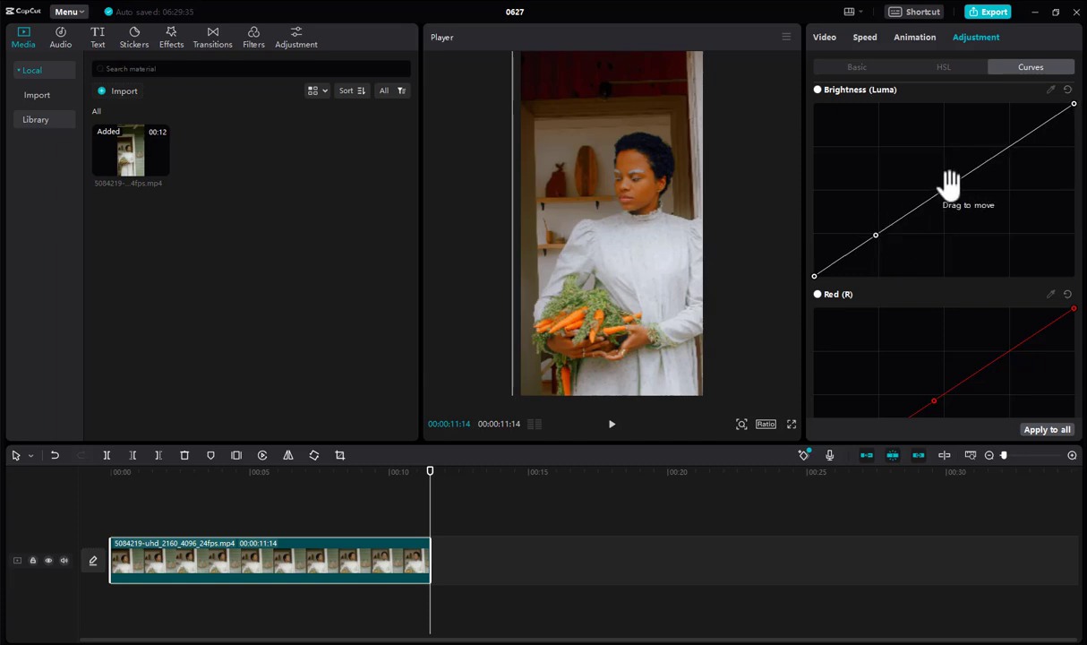
pyautogui.click(1010, 145)
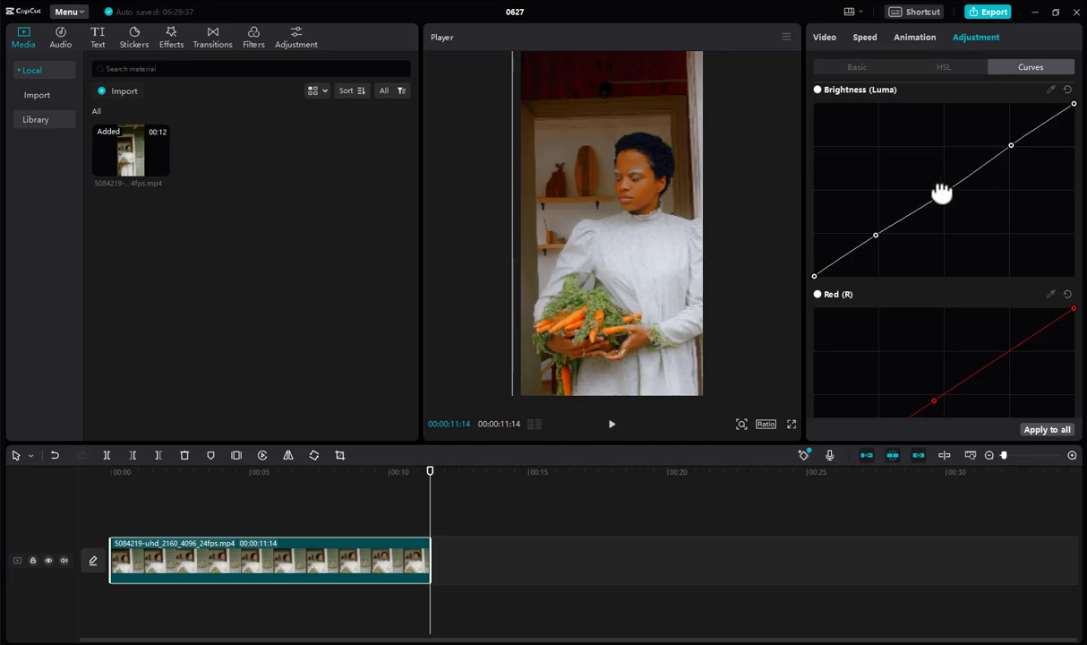
pyautogui.moveTo(945, 198)
pyautogui.mouseDown()
pyautogui.moveTo(940, 185)
pyautogui.moveTo(944, 194)
pyautogui.mouseUp()
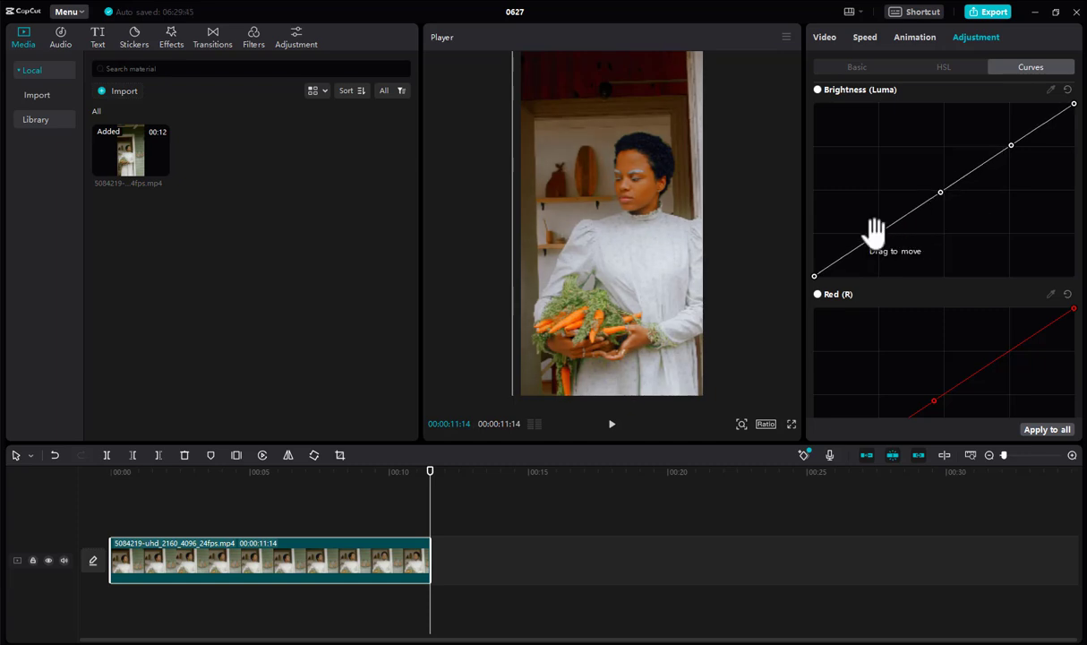
pyautogui.moveTo(875, 234); pyautogui.dragTo(873, 233)
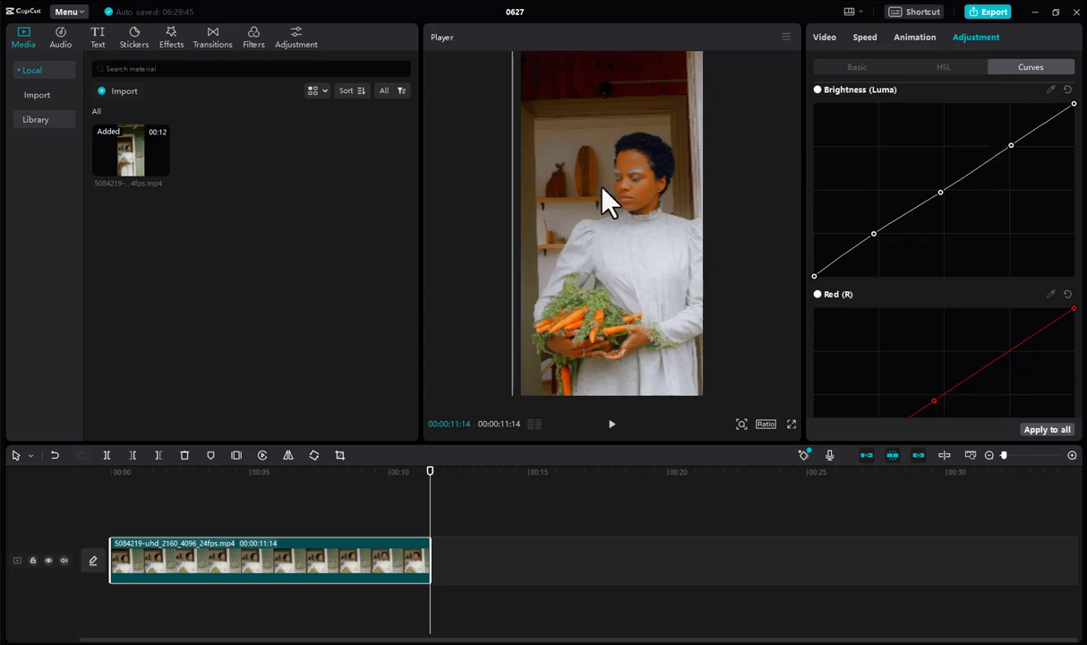
# Step: Compare the clip with and without the basic color adjustments by switching them off and back on
pyautogui.click(826, 40)
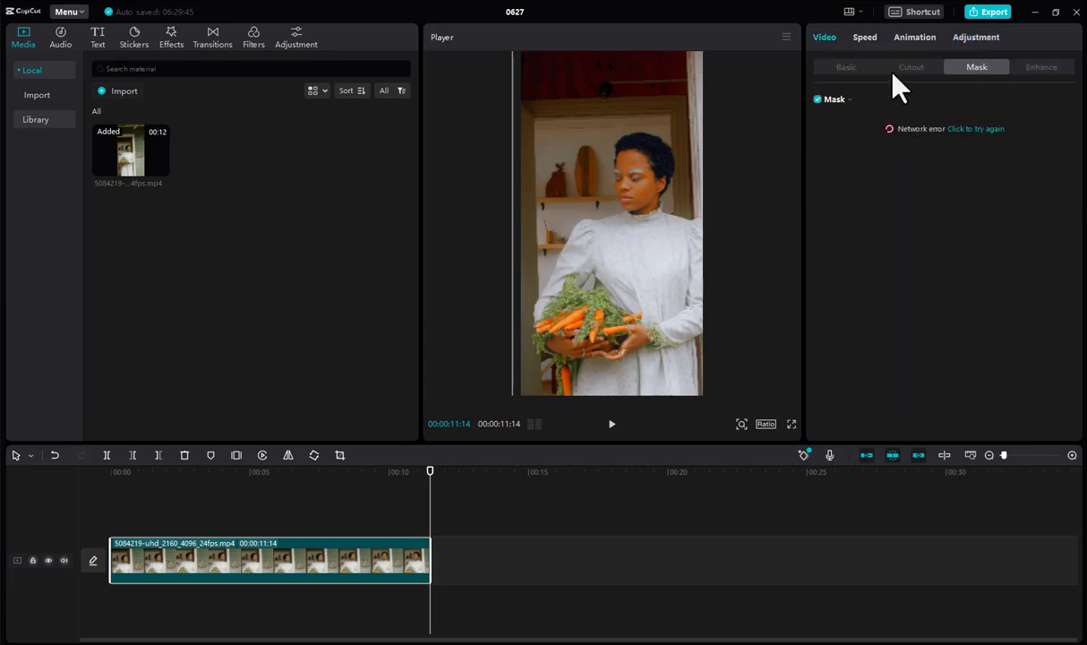
pyautogui.click(975, 39)
pyautogui.click(857, 67)
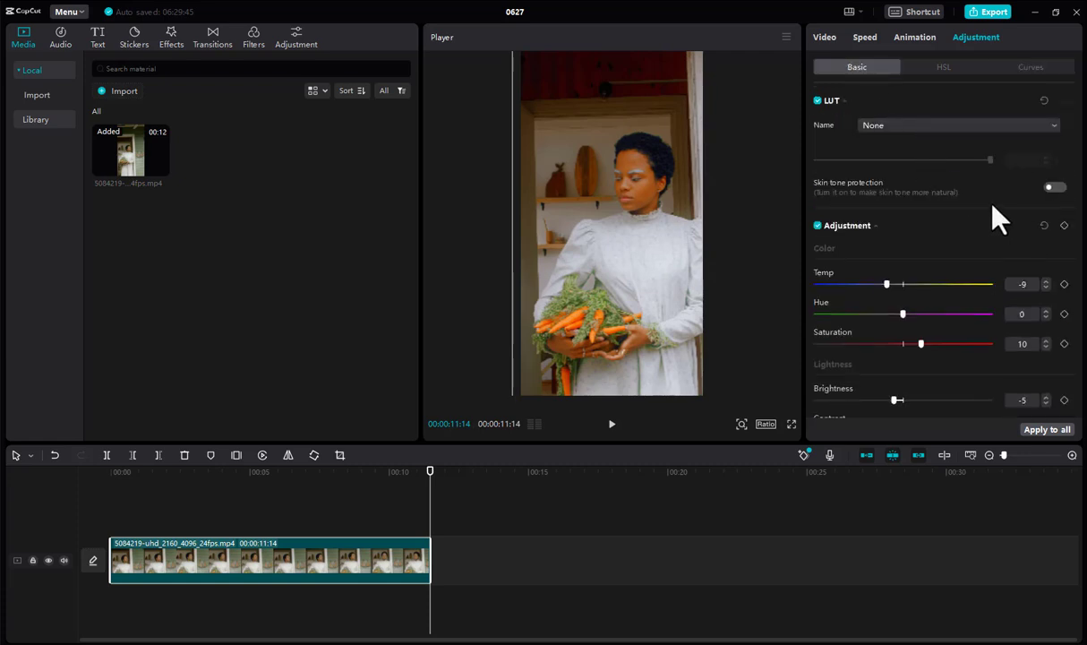
pyautogui.click(816, 226)
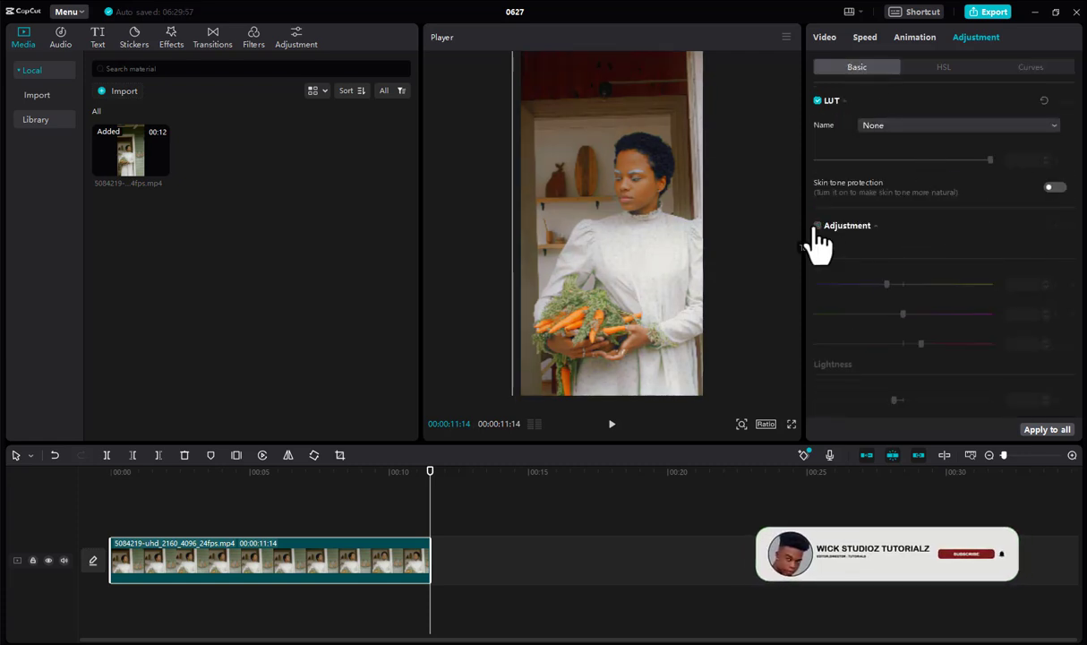
pyautogui.click(817, 225)
pyautogui.click(816, 226)
pyautogui.click(817, 225)
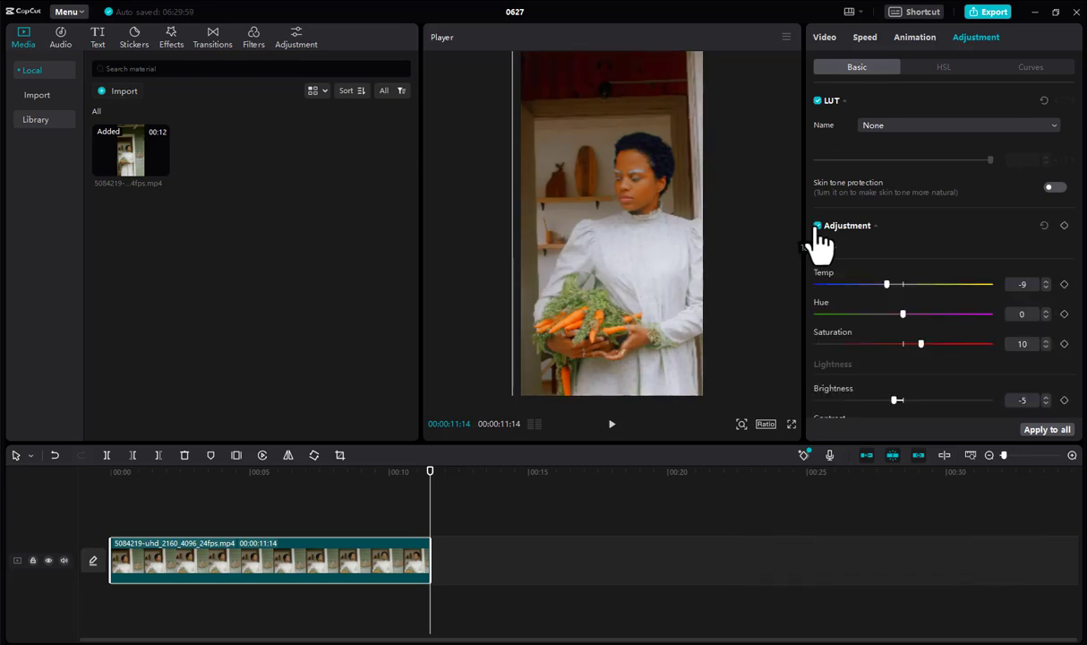